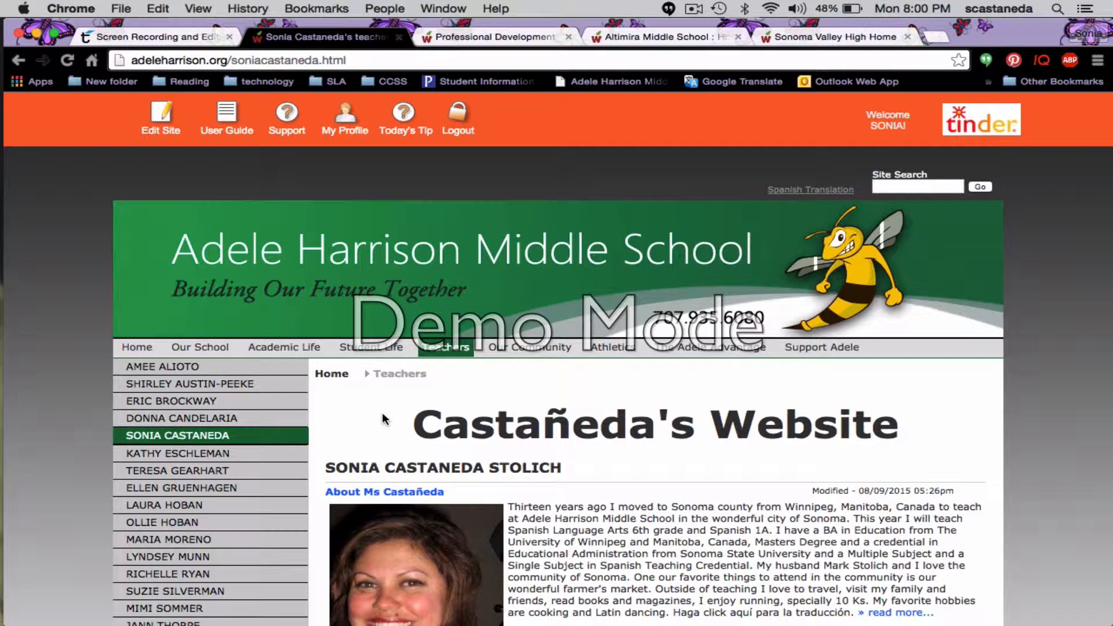
# Open the teacher's own page, dismiss the welcome message, and switch the site into edit mode
pyautogui.scroll(-5, 382, 419)
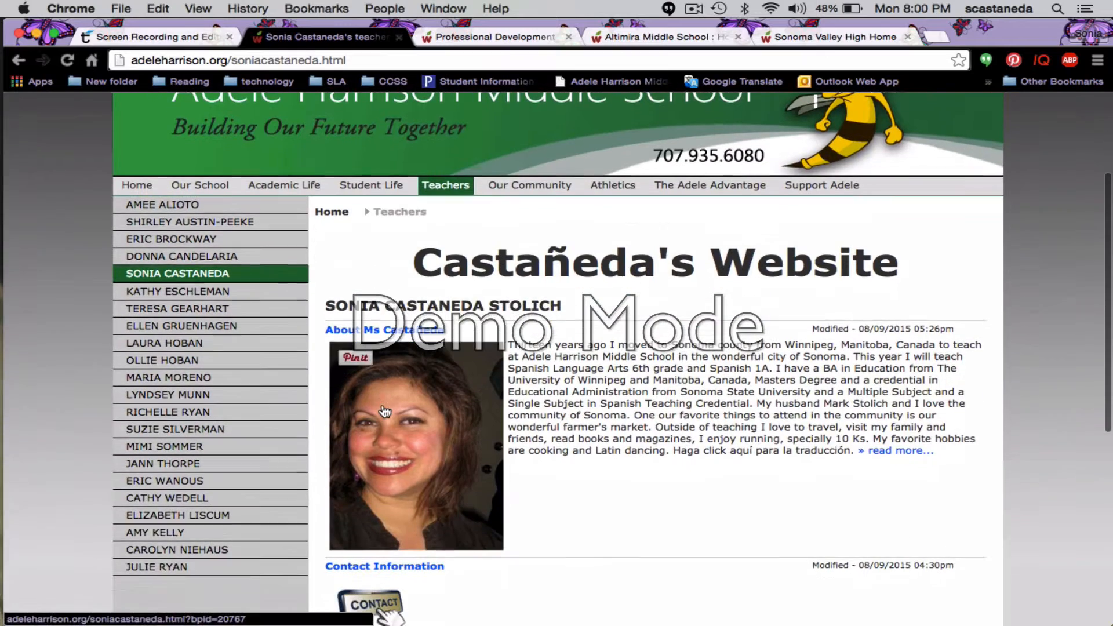
pyautogui.moveTo(457, 197)
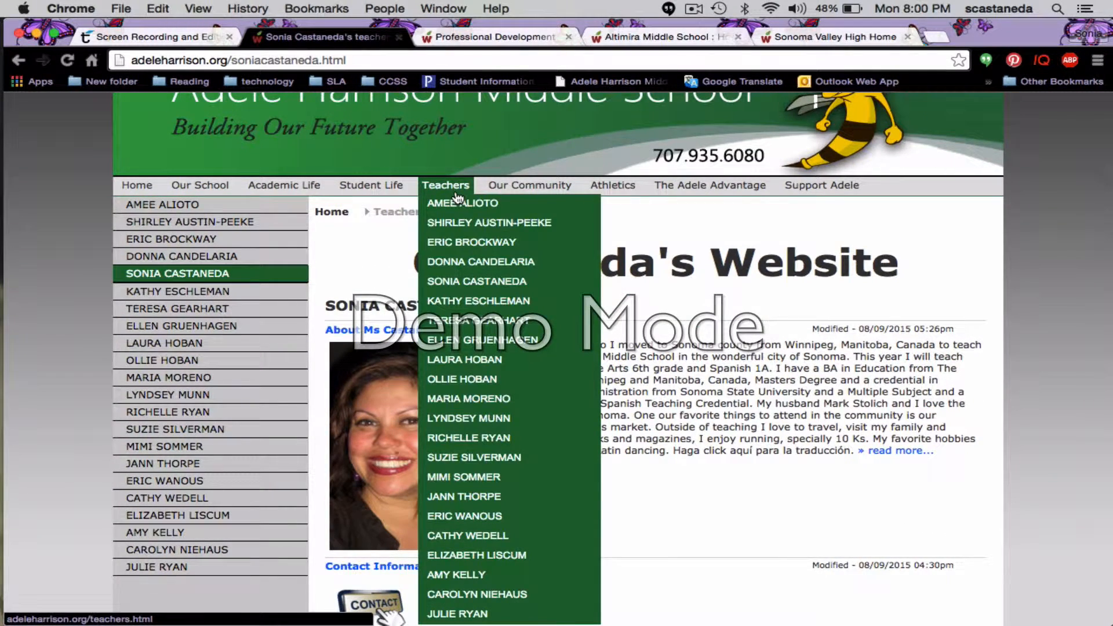
pyautogui.click(474, 282)
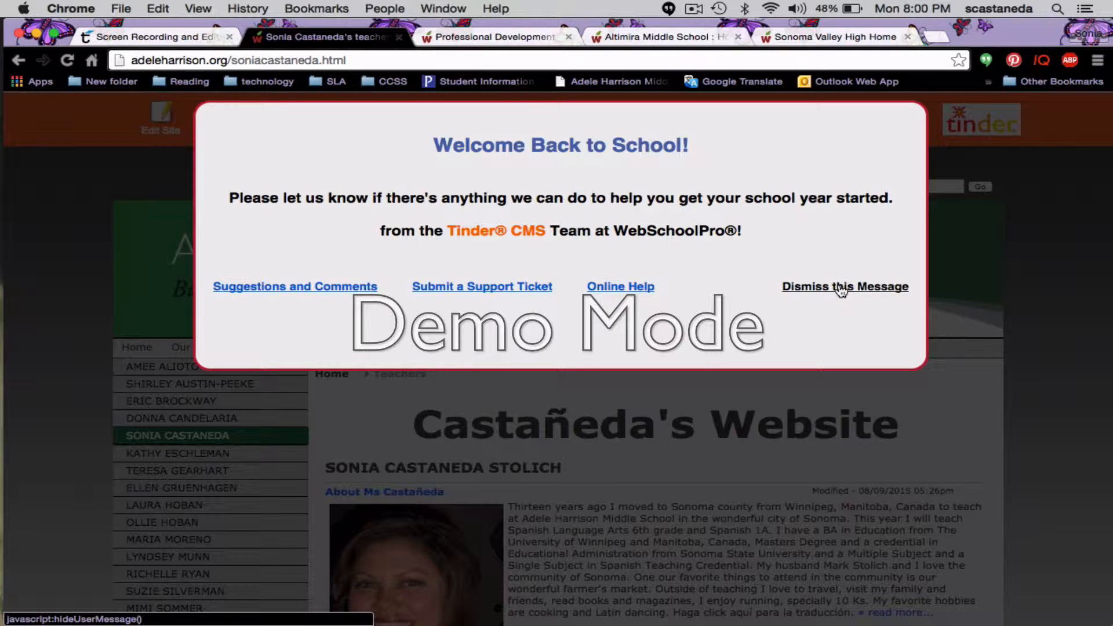
pyautogui.click(841, 288)
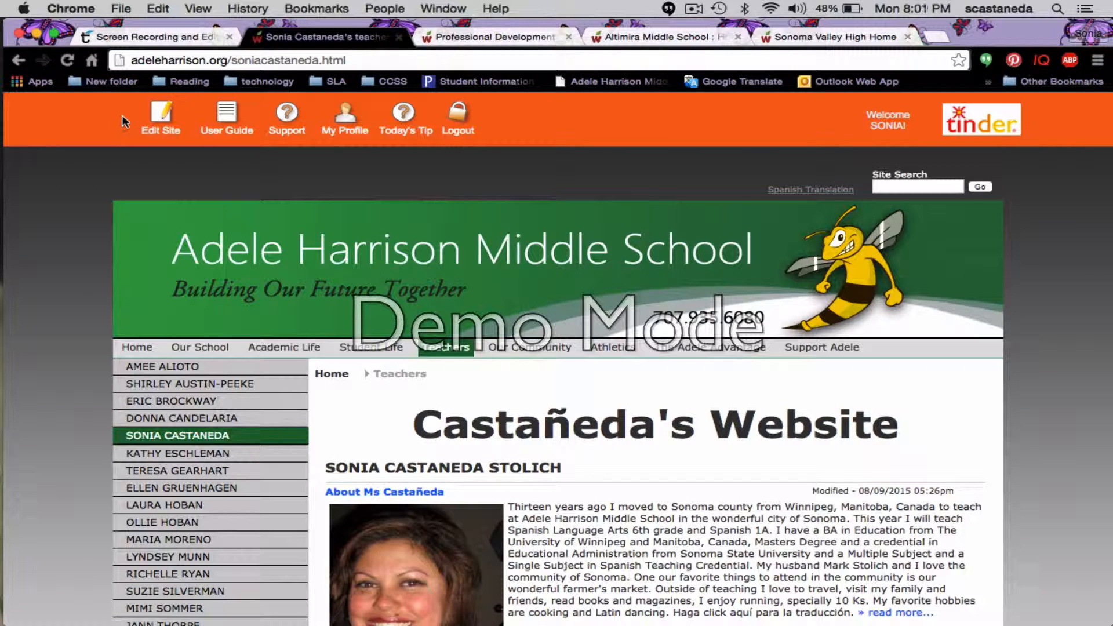
pyautogui.click(162, 122)
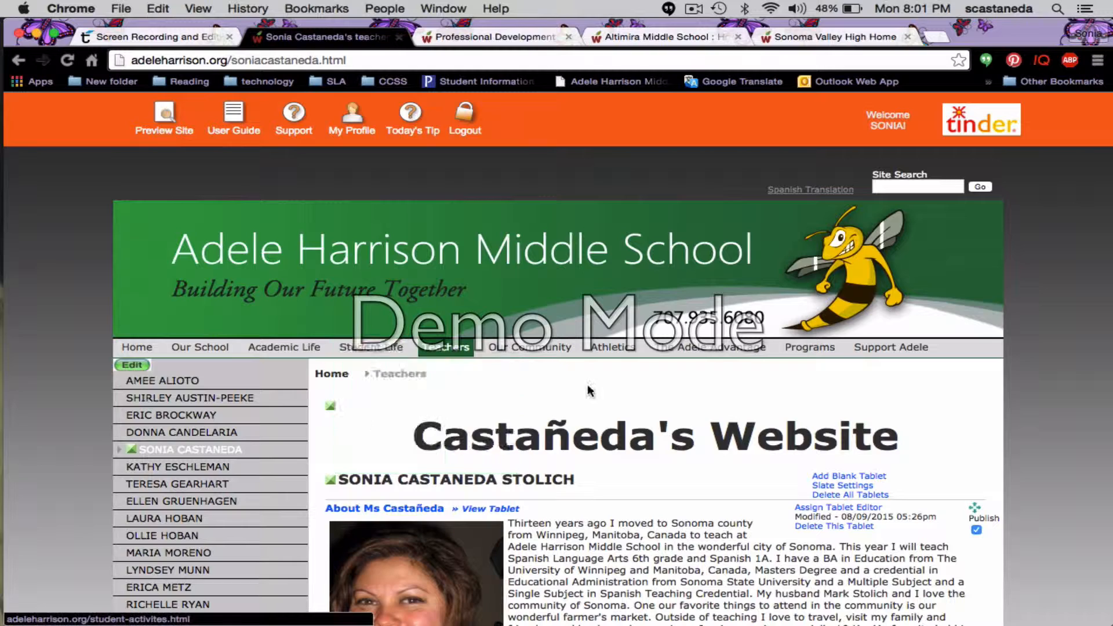
# Open the 'Castañeda's Website' header block in the editor and save it unchanged
pyautogui.scroll(-3, 591, 385)
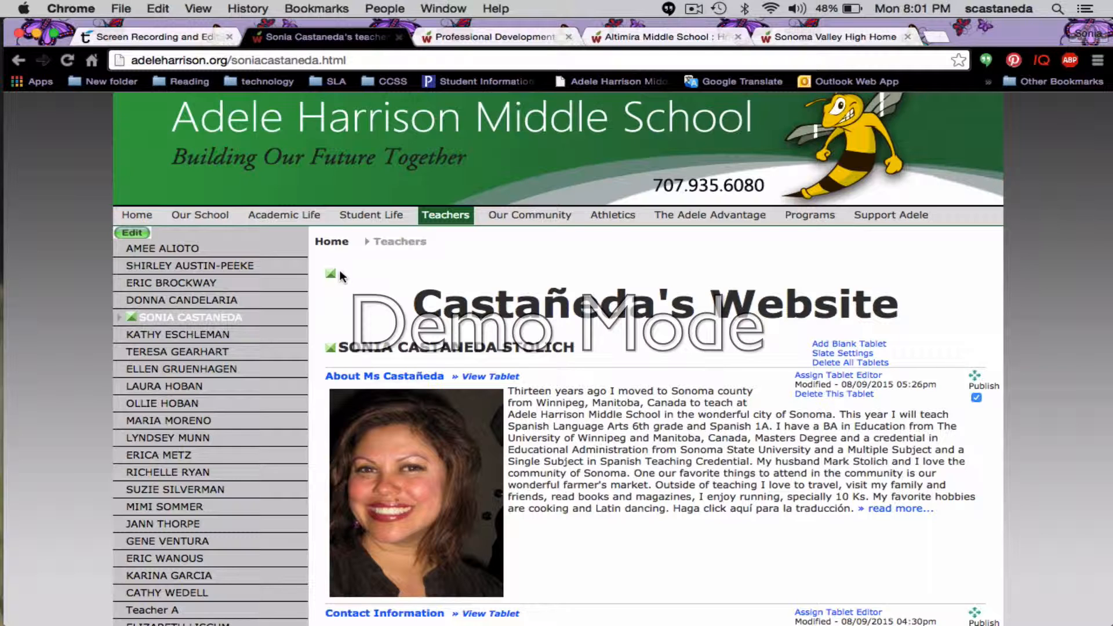
pyautogui.click(329, 277)
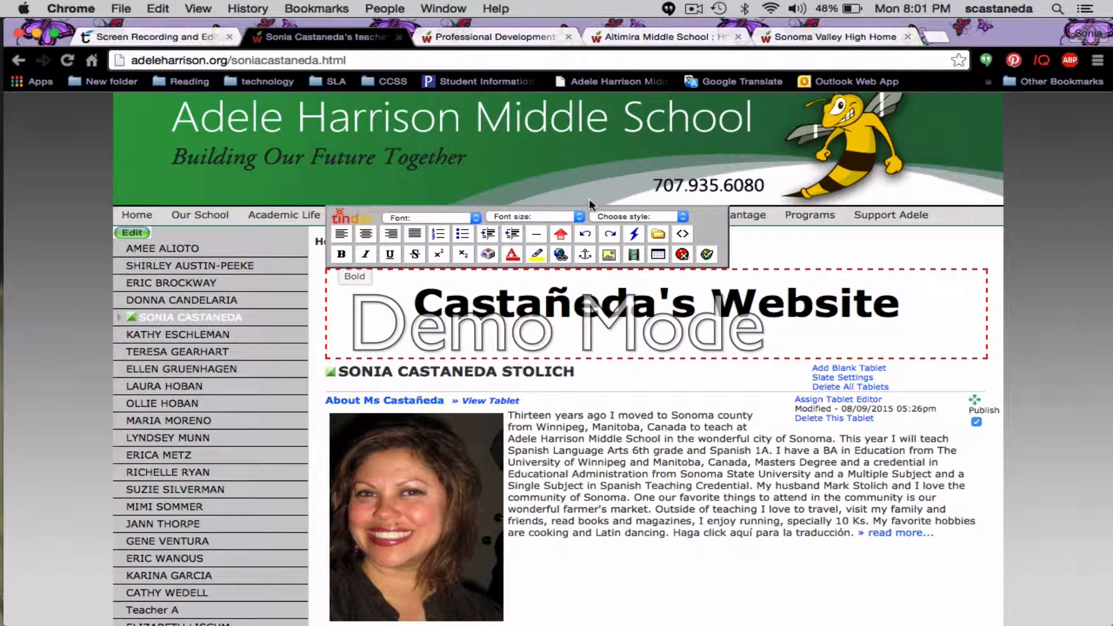
pyautogui.click(577, 222)
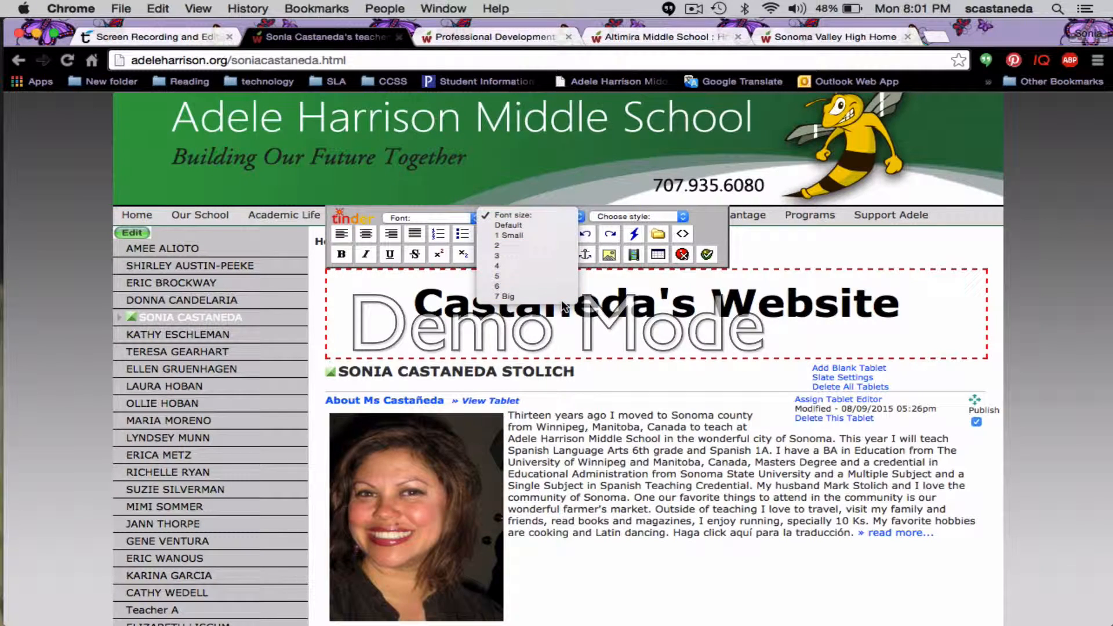
pyautogui.click(642, 348)
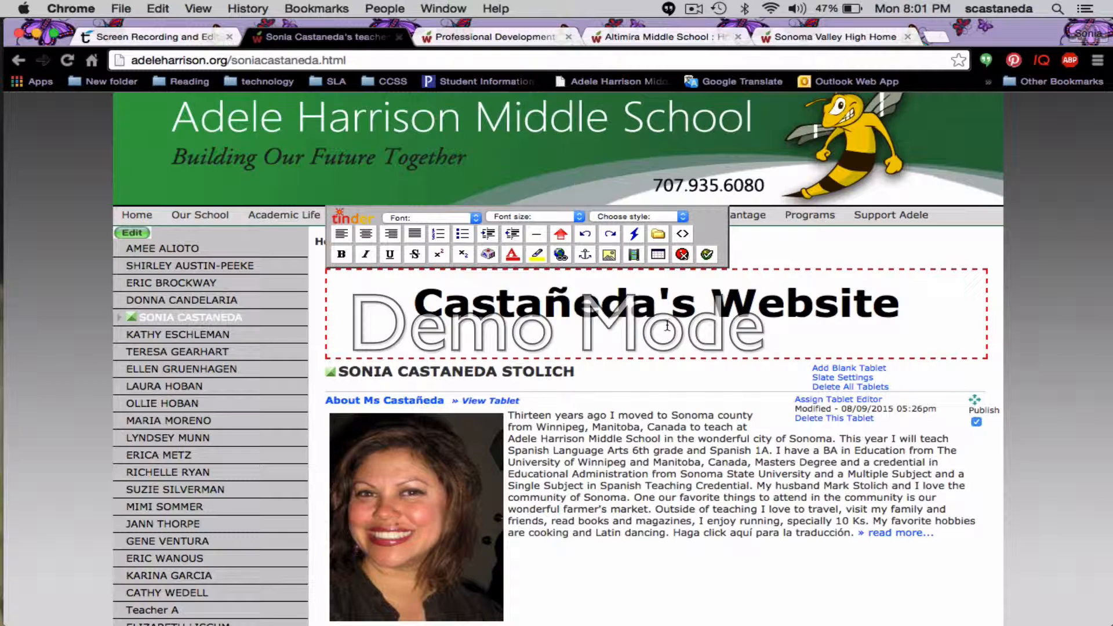
pyautogui.click(707, 255)
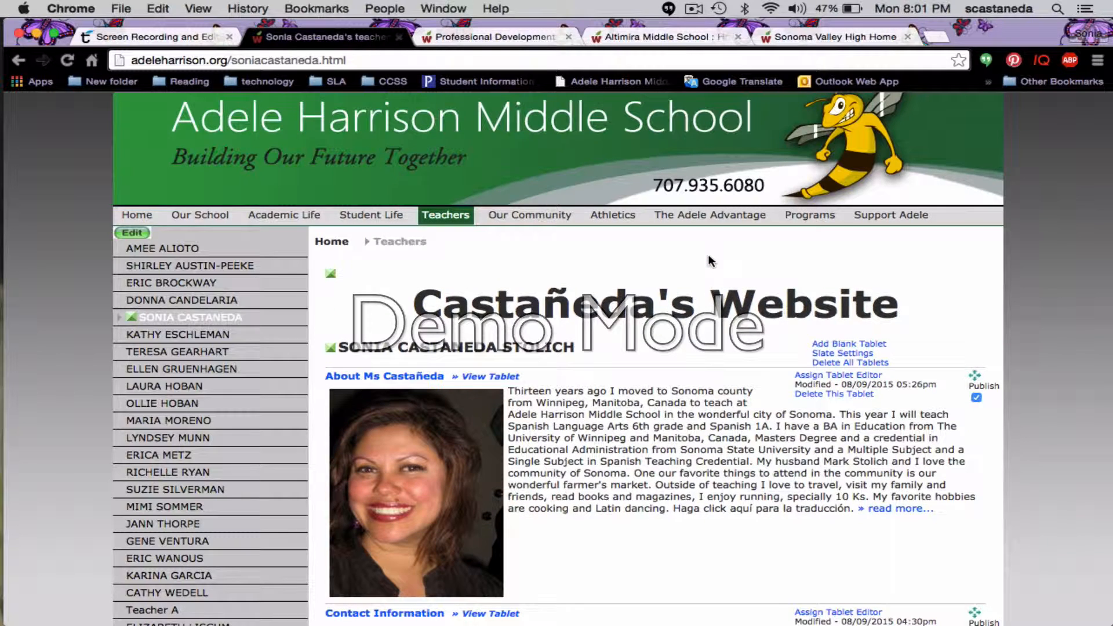
pyautogui.scroll(-4, 699, 329)
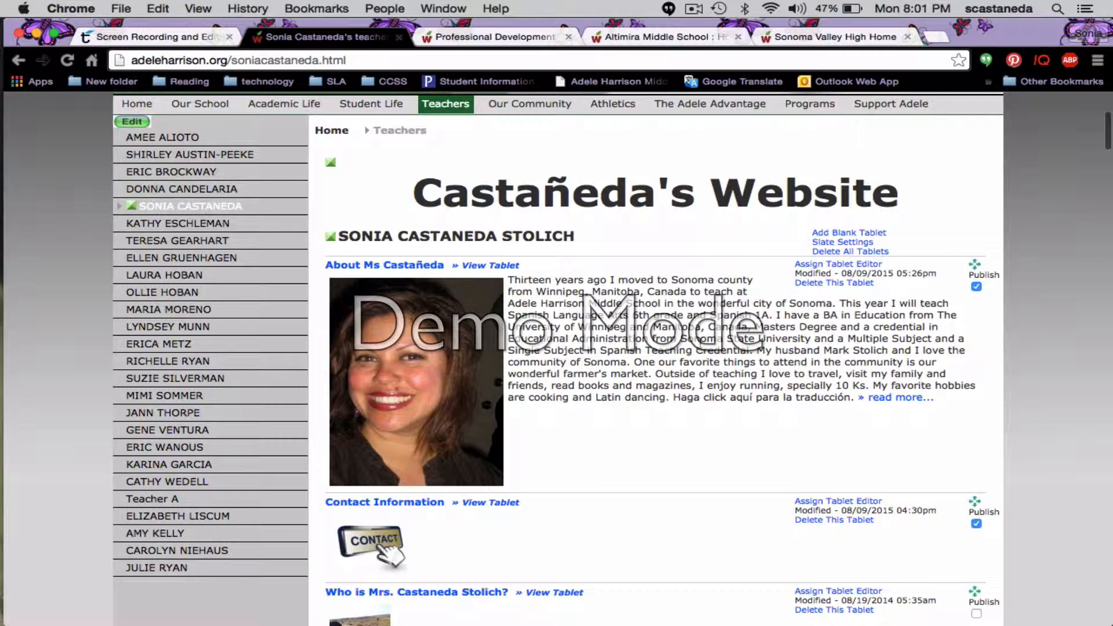
# Confirm the teacher name heading unchanged, then open the About tablet
pyautogui.click(333, 236)
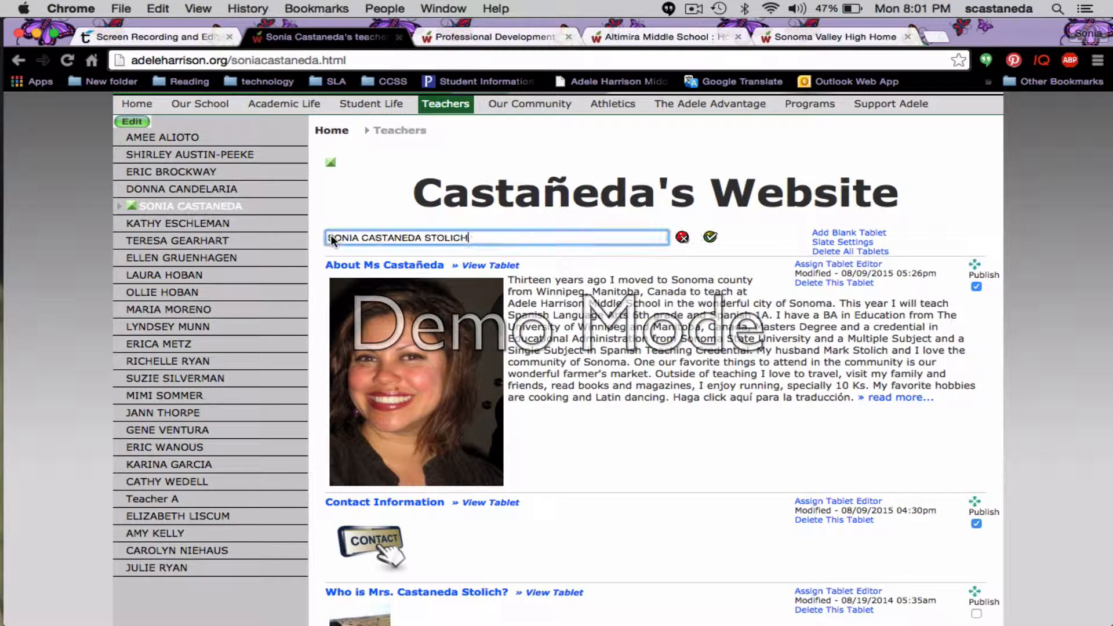
pyautogui.click(709, 237)
pyautogui.scroll(-3, 655, 284)
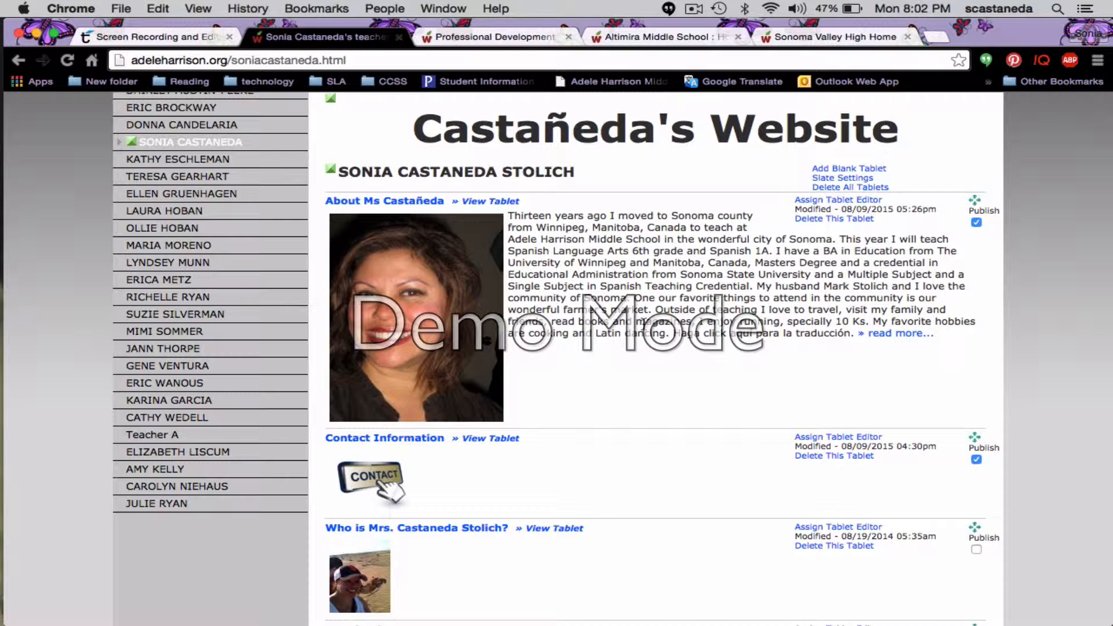
pyautogui.click(399, 203)
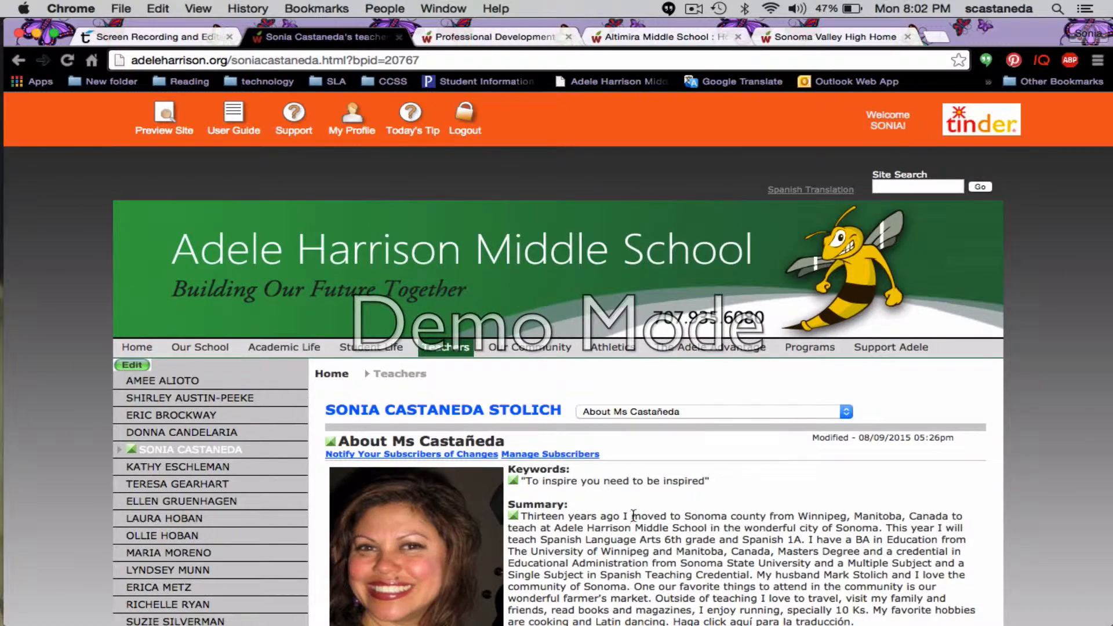
# Re-save the About tablet's keywords unchanged, then bring up the tablet photo in the Image Manager
pyautogui.scroll(-3, 633, 515)
pyautogui.scroll(-1, 633, 515)
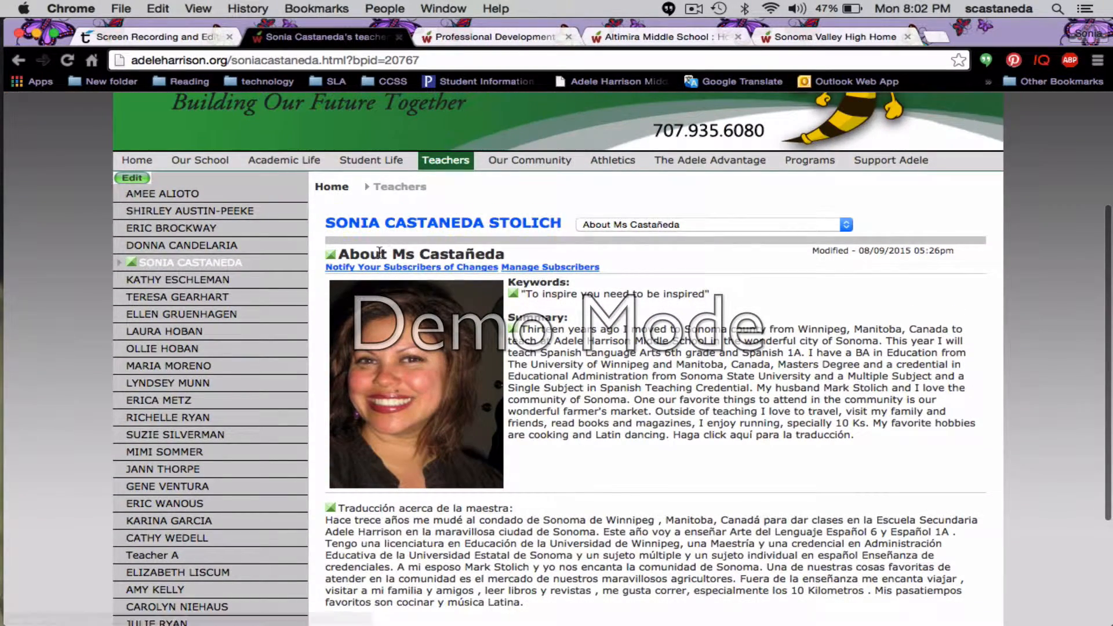
pyautogui.click(510, 295)
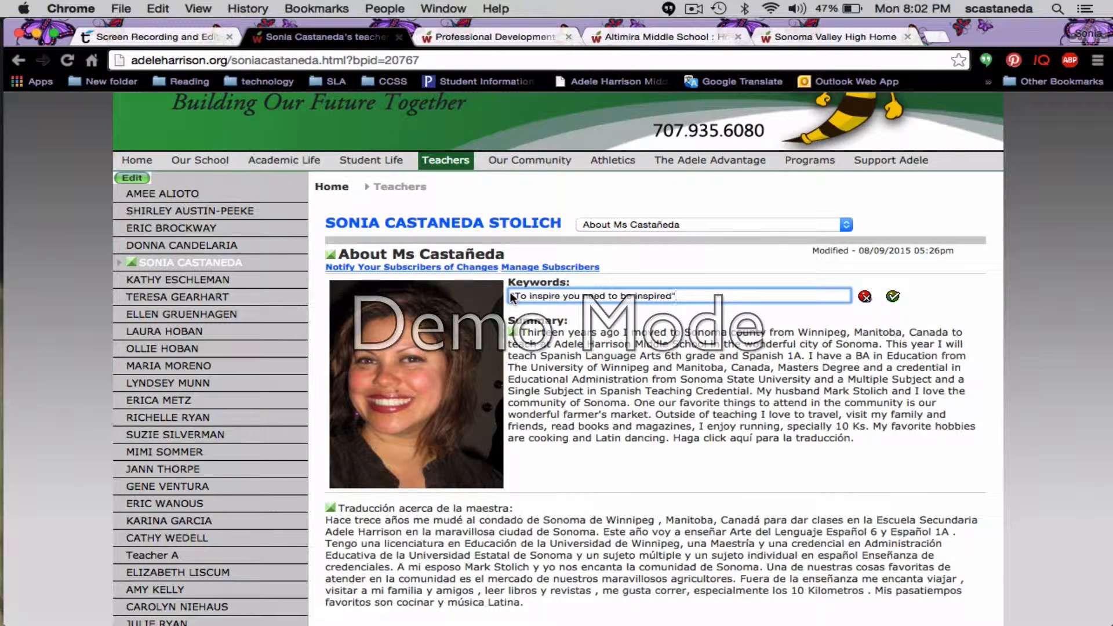
pyautogui.click(893, 296)
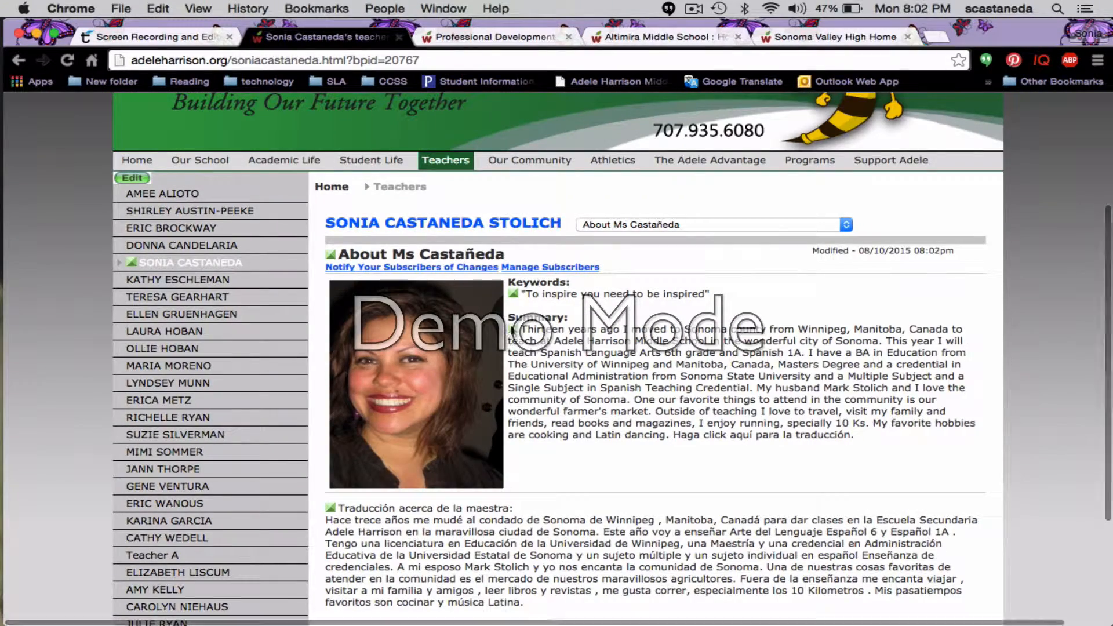
pyautogui.scroll(-5, 688, 401)
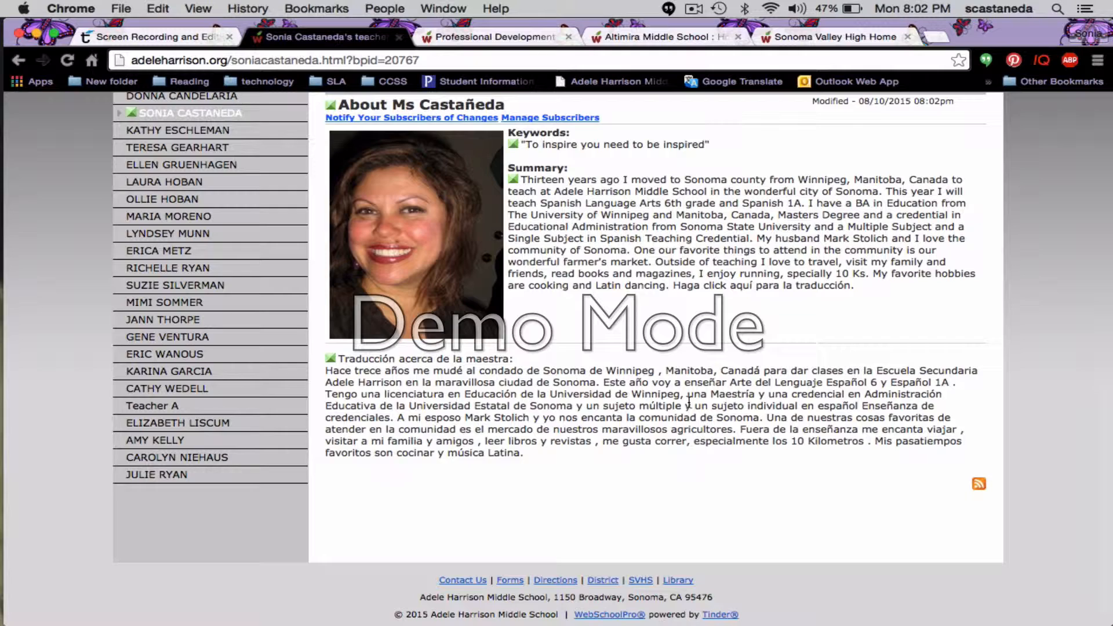
pyautogui.scroll(3, 688, 402)
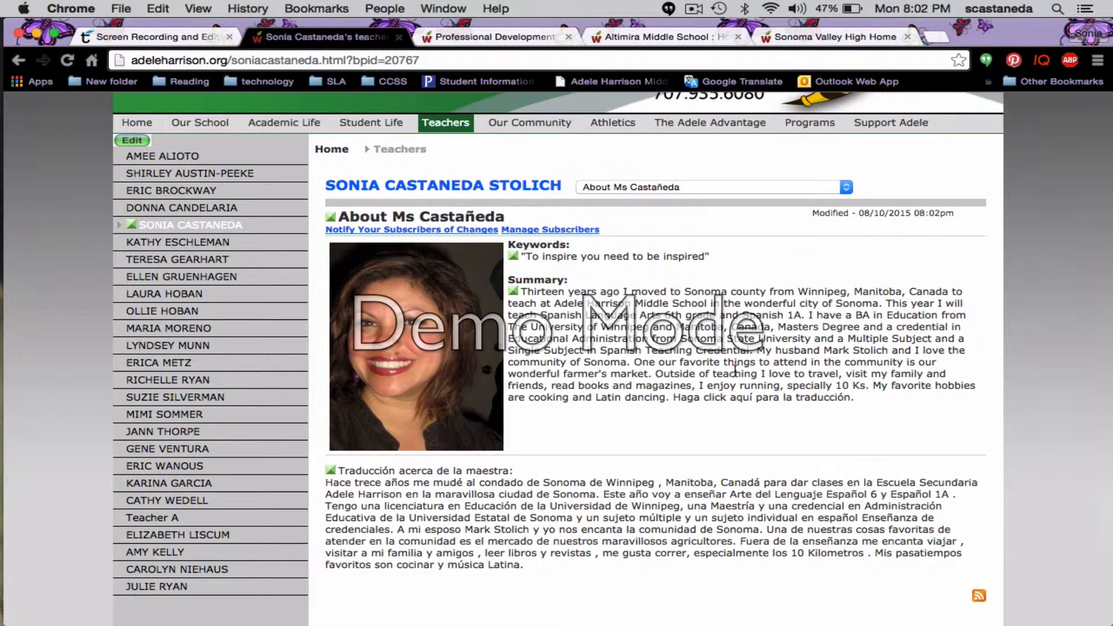
pyautogui.scroll(2, 735, 369)
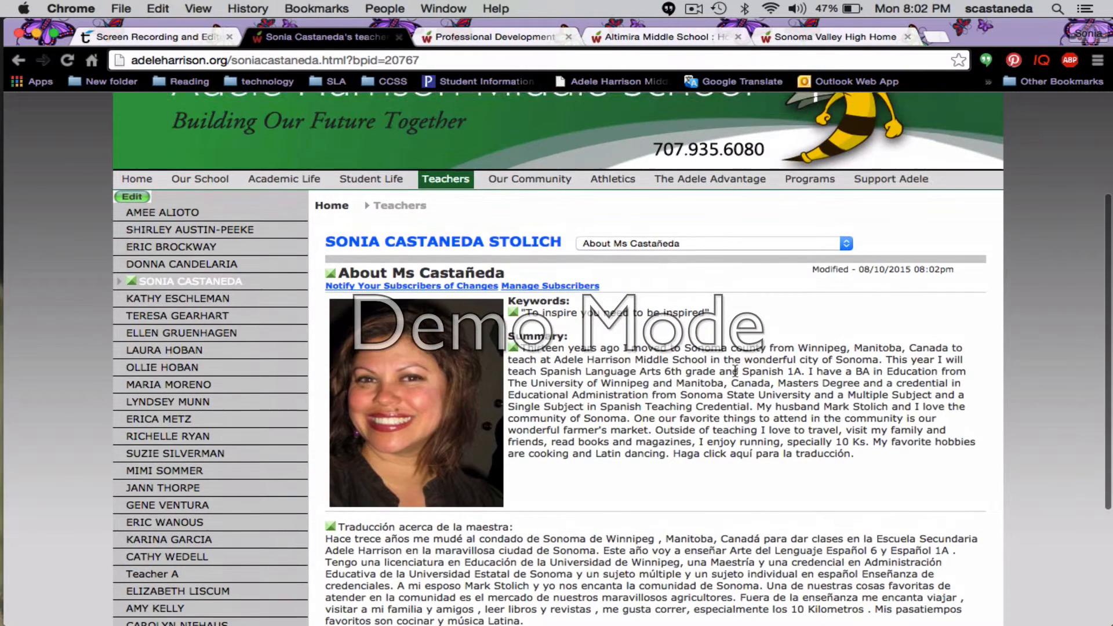
pyautogui.click(409, 414)
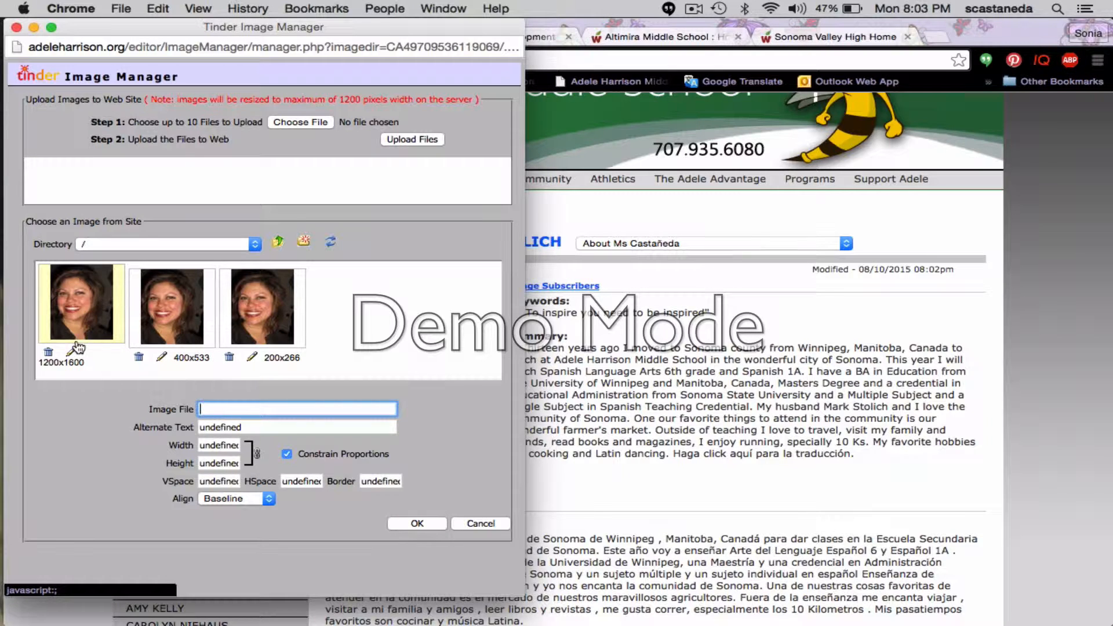
# Open the 1200x1600 version of IMG_1993.jpg in the image editor
pyautogui.click(72, 352)
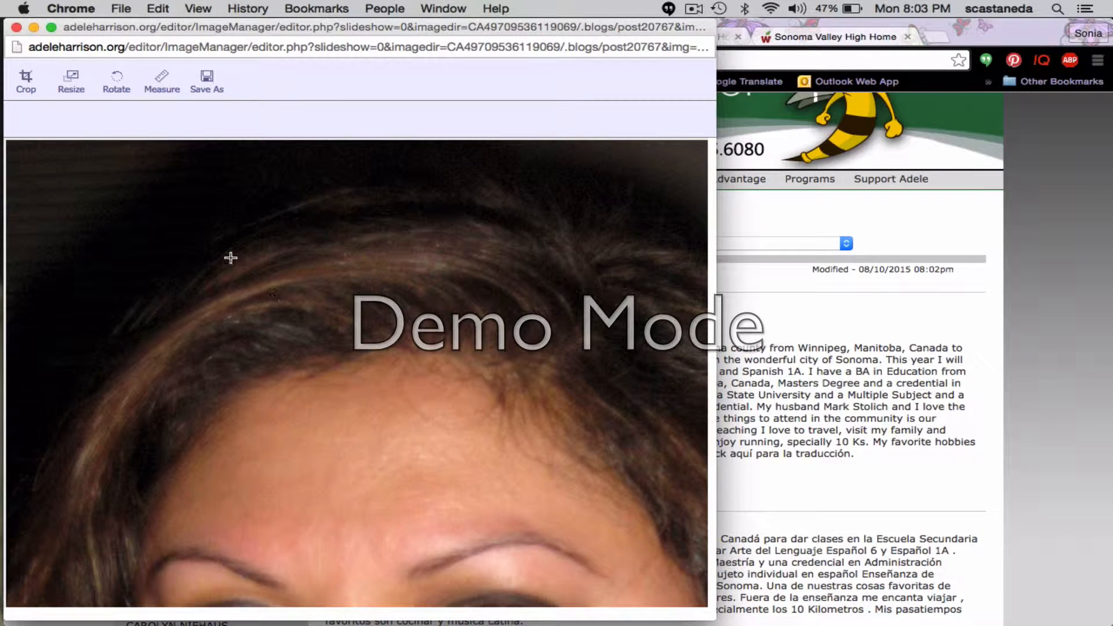
# Resize the photo to width 200 (200x266) and save it as a new copy, IMG_1993_2.jpg
pyautogui.click(71, 87)
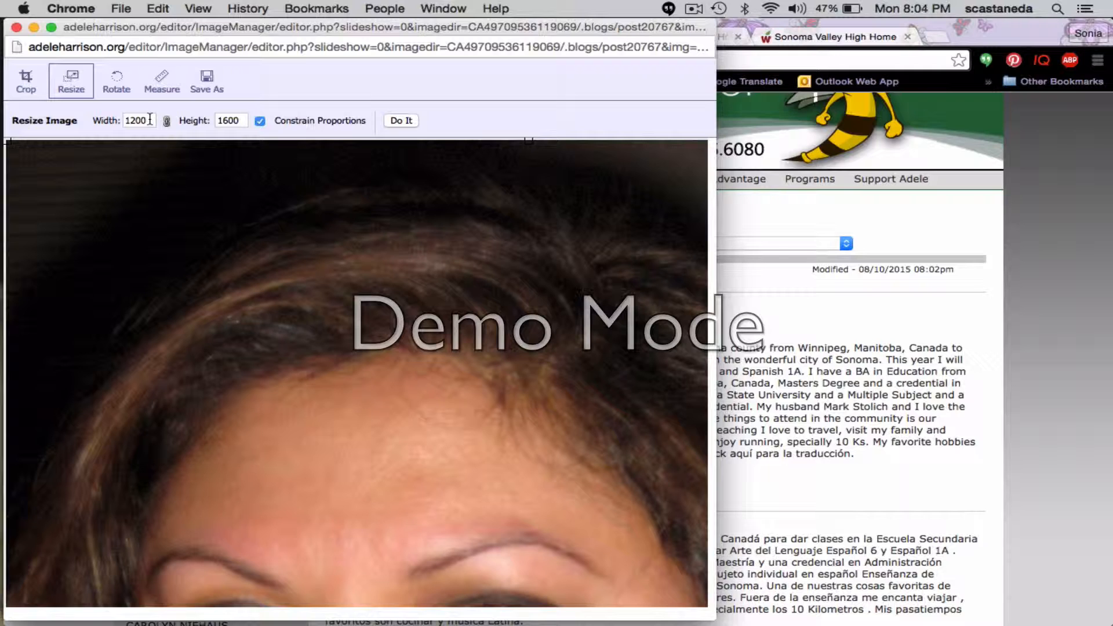
pyautogui.doubleClick(150, 120)
pyautogui.write('200')
pyautogui.click(327, 103)
pyautogui.click(401, 120)
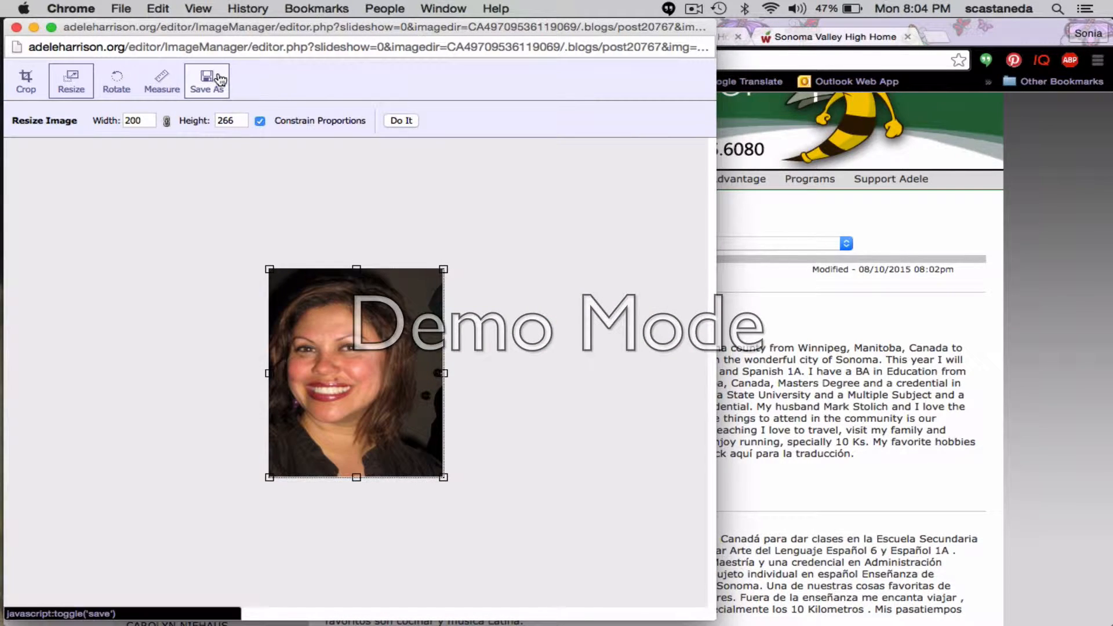
pyautogui.click(214, 83)
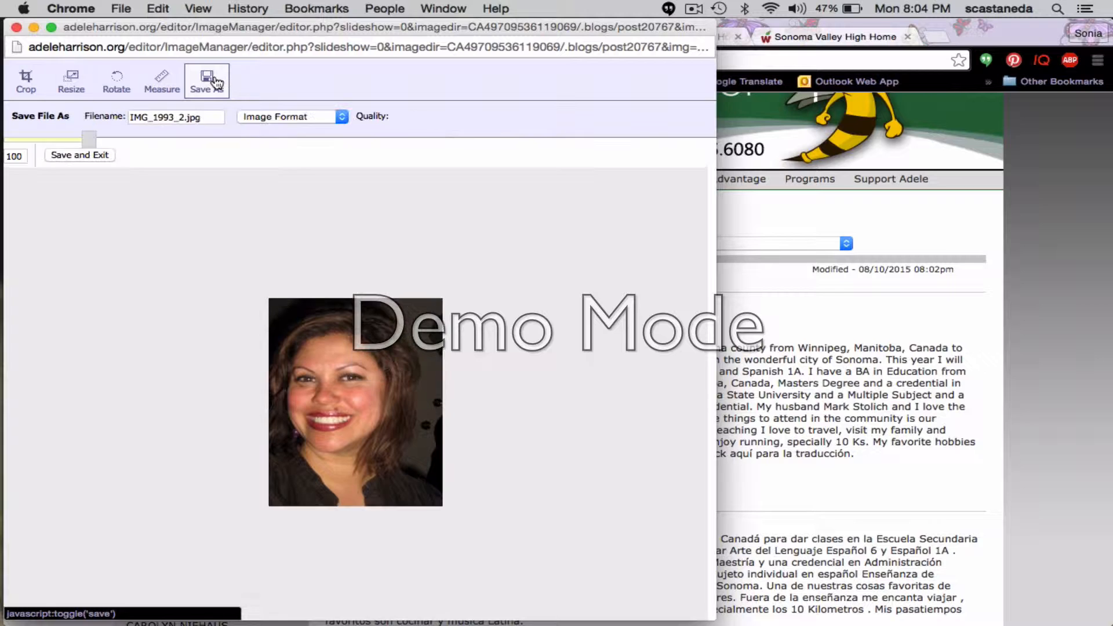
pyautogui.click(96, 155)
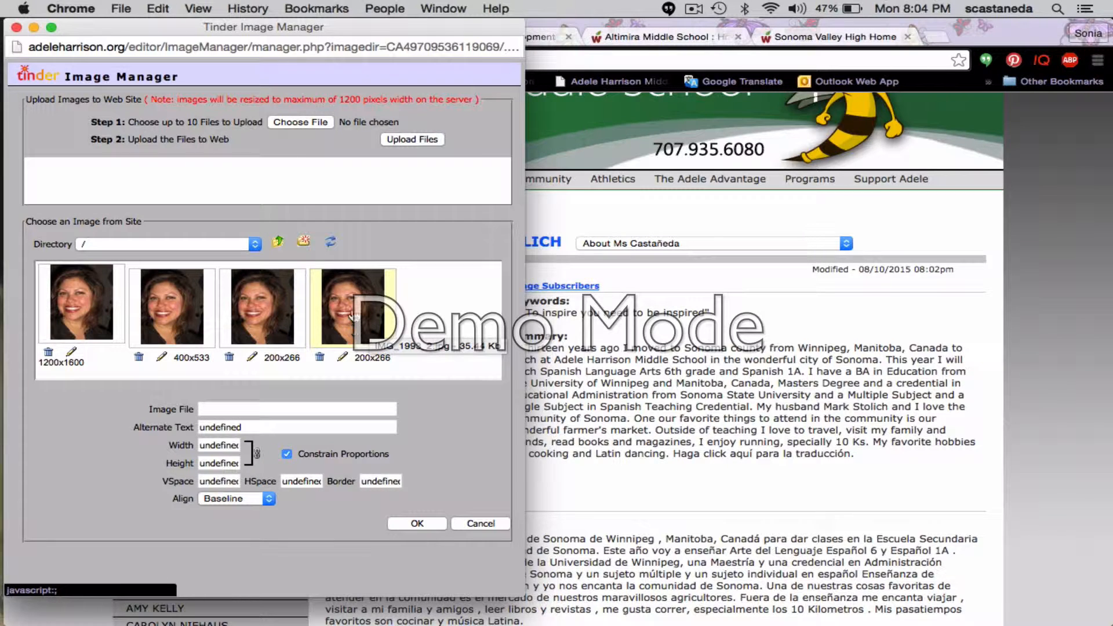
# Insert the 400x533 version of the photo into the About tablet
pyautogui.click(420, 524)
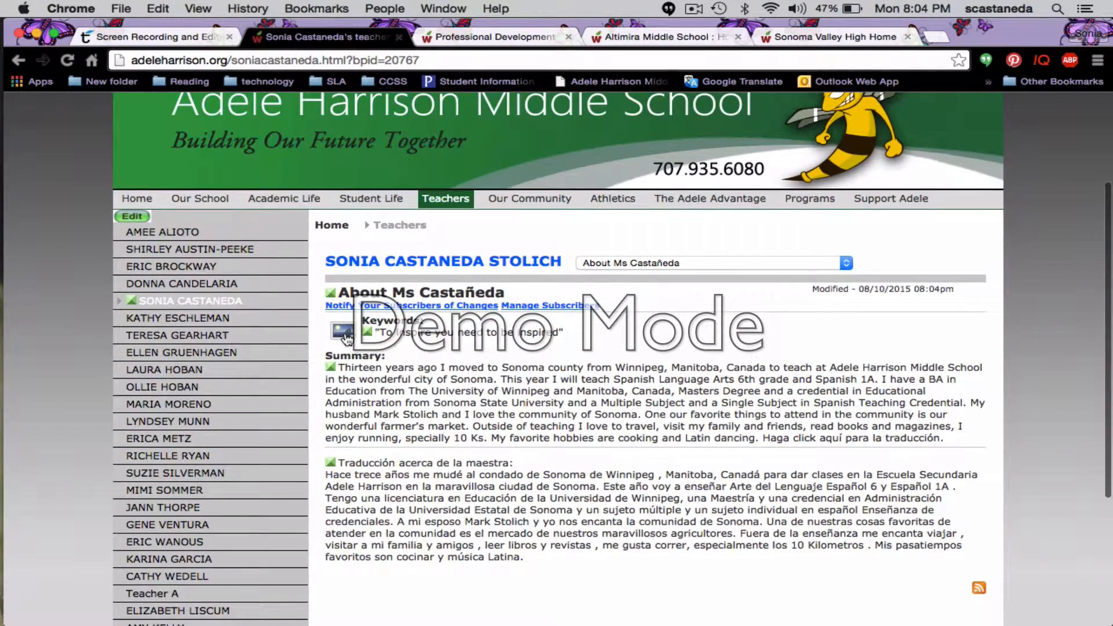
pyautogui.click(347, 338)
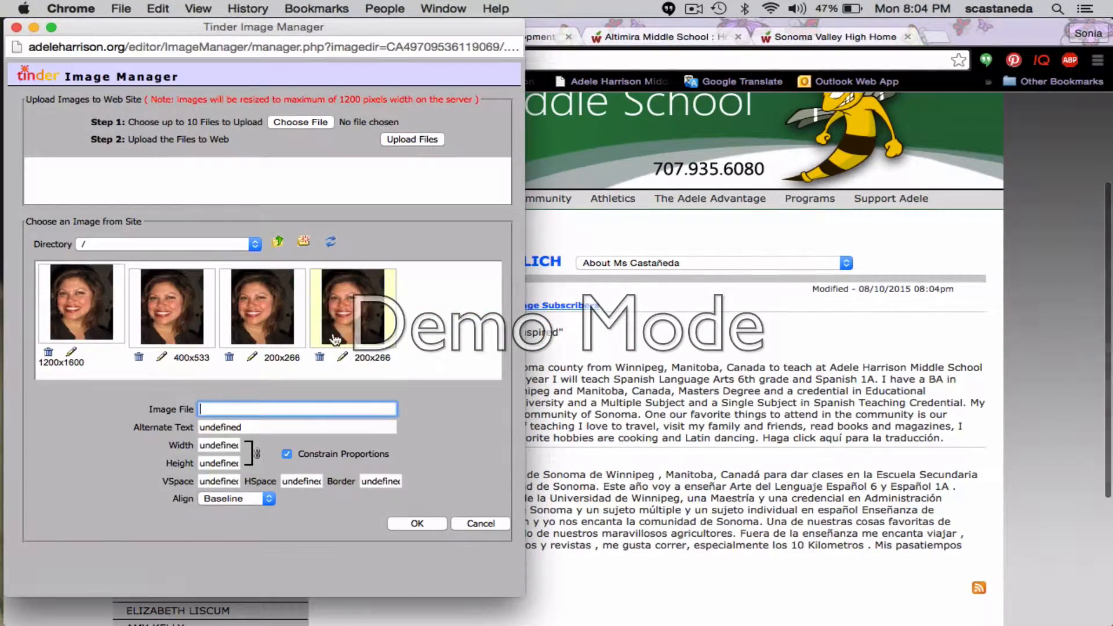
pyautogui.click(171, 308)
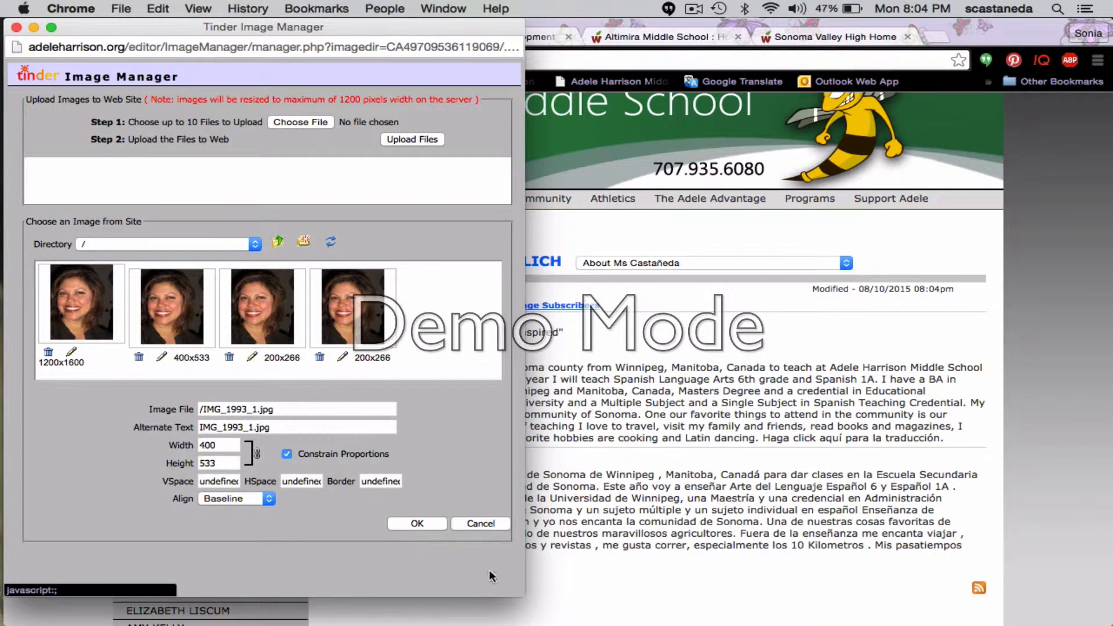
pyautogui.click(417, 523)
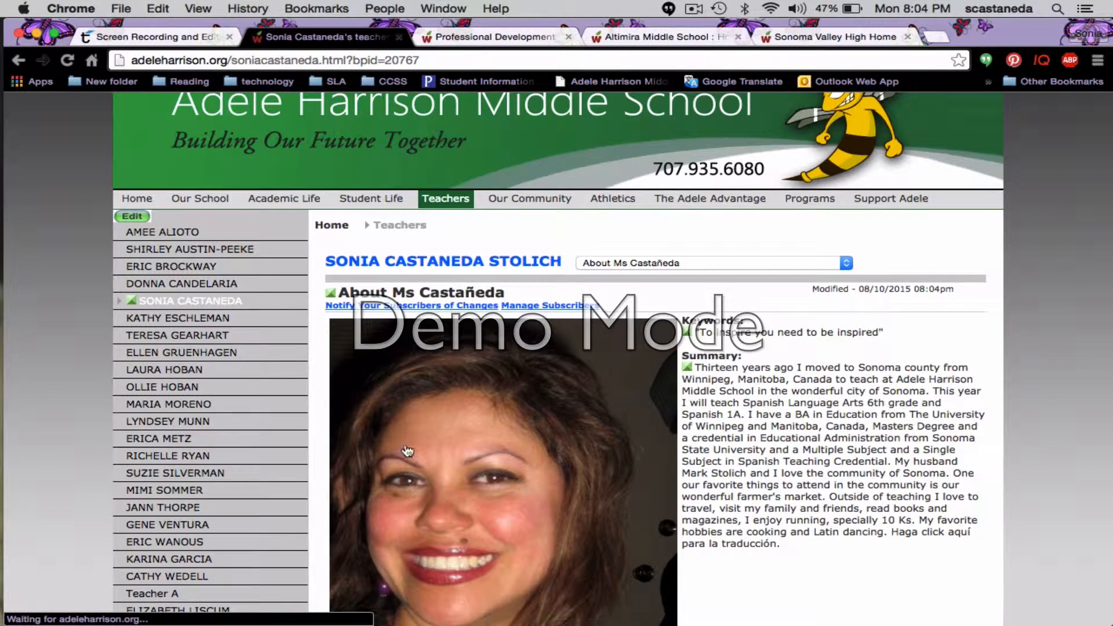
# Replace the About photo with its smaller 200x266 version
pyautogui.click(478, 430)
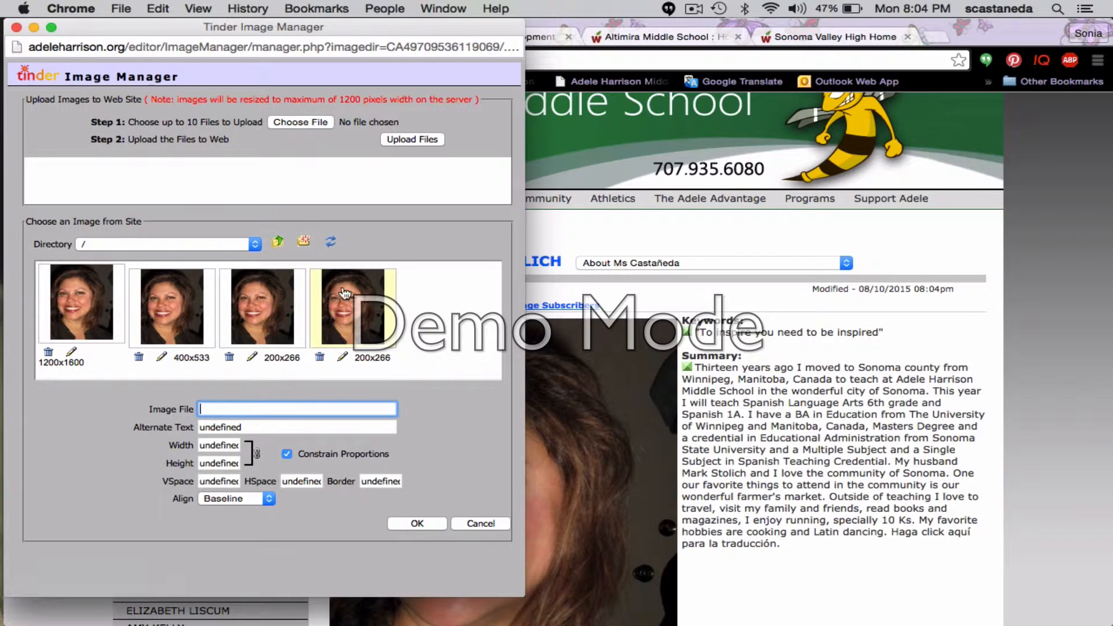
pyautogui.click(270, 321)
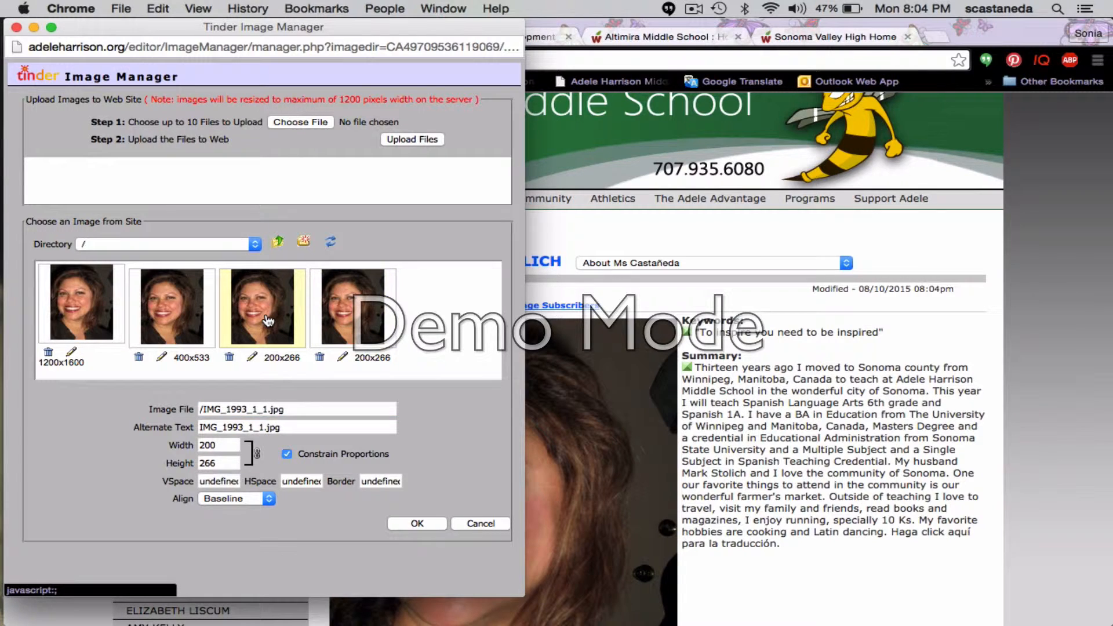
pyautogui.click(419, 522)
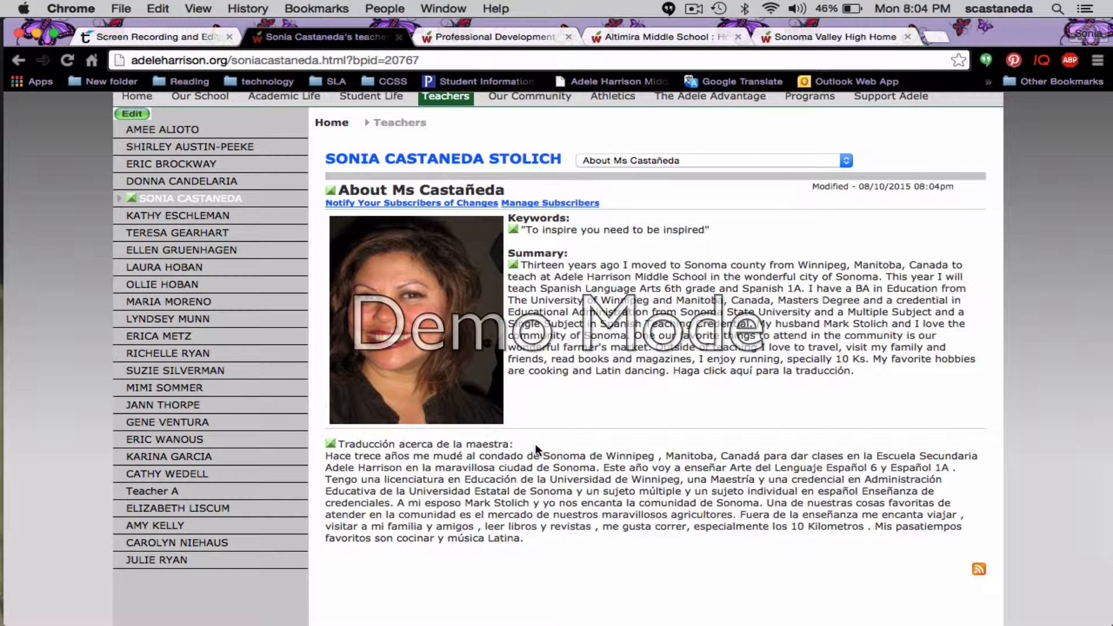
# Go back to the teacher's main page and scroll through its tablets, including Contact Information
pyautogui.click(493, 160)
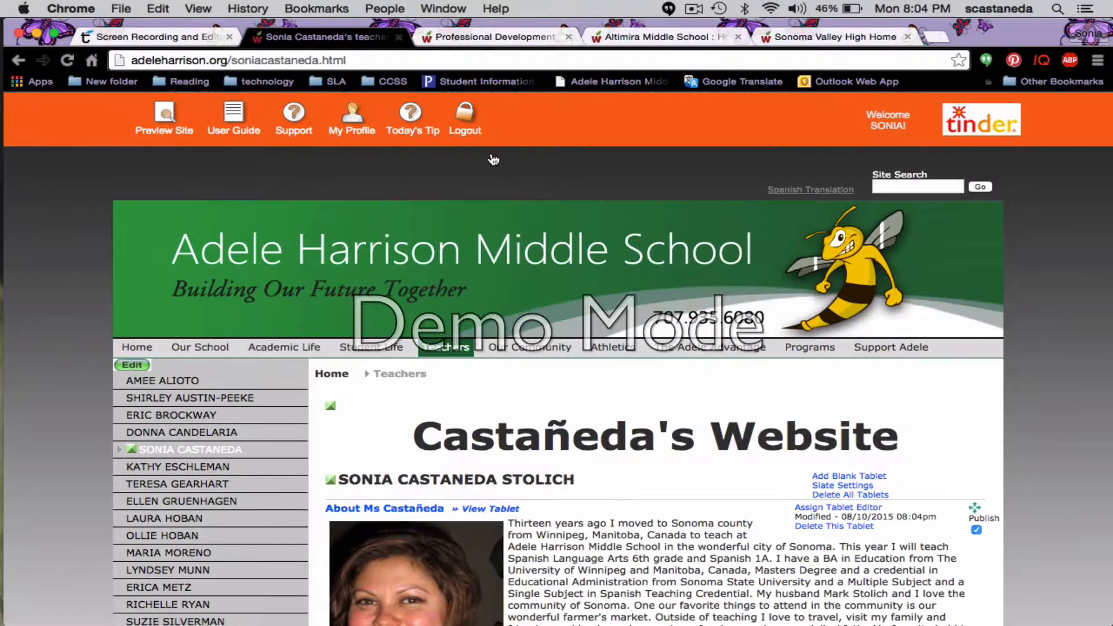
pyautogui.moveTo(622, 404)
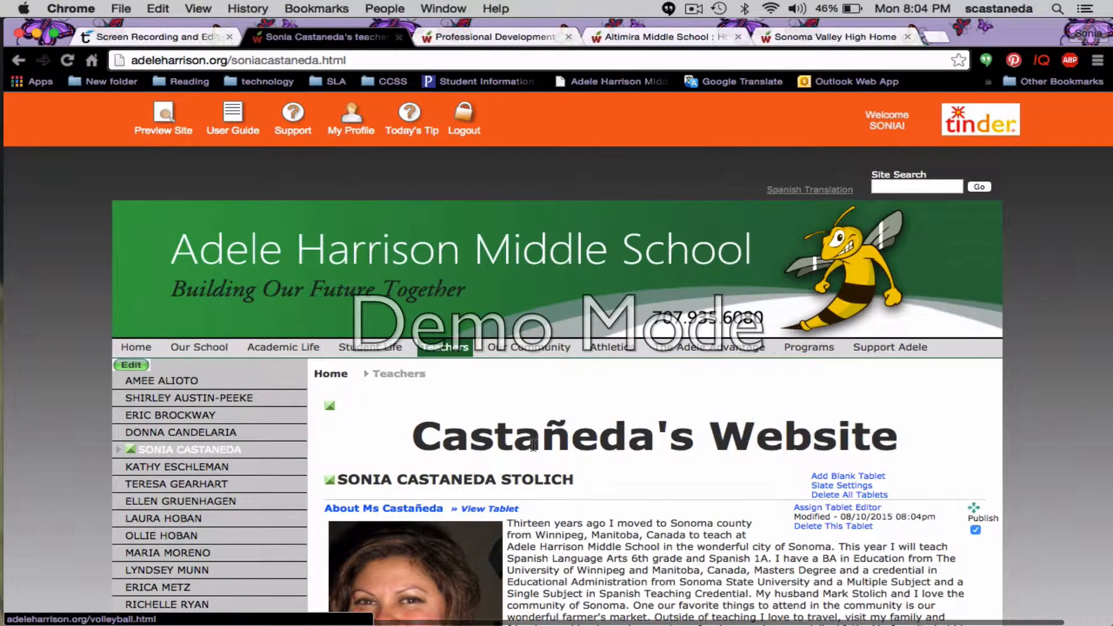
pyautogui.scroll(-10, 532, 444)
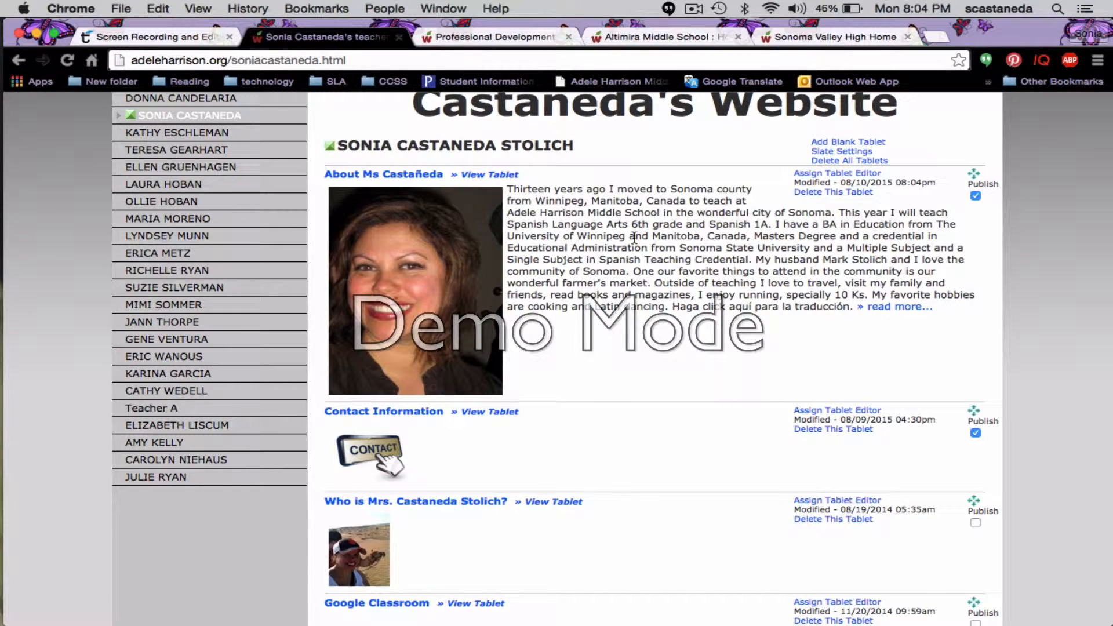
pyautogui.scroll(-3, 634, 238)
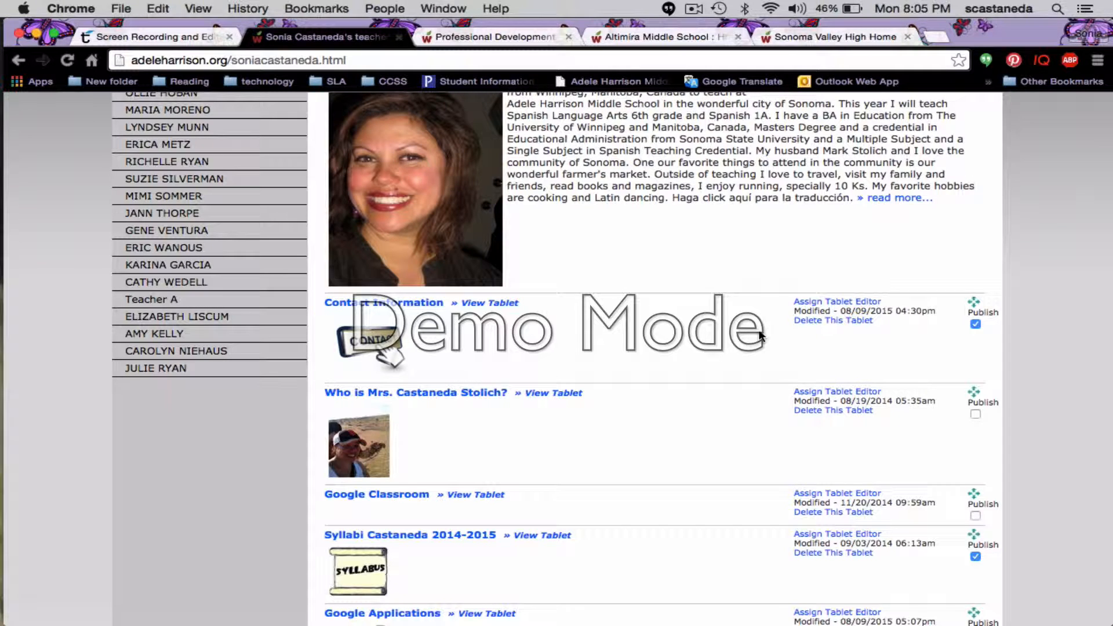
pyautogui.scroll(3, 760, 334)
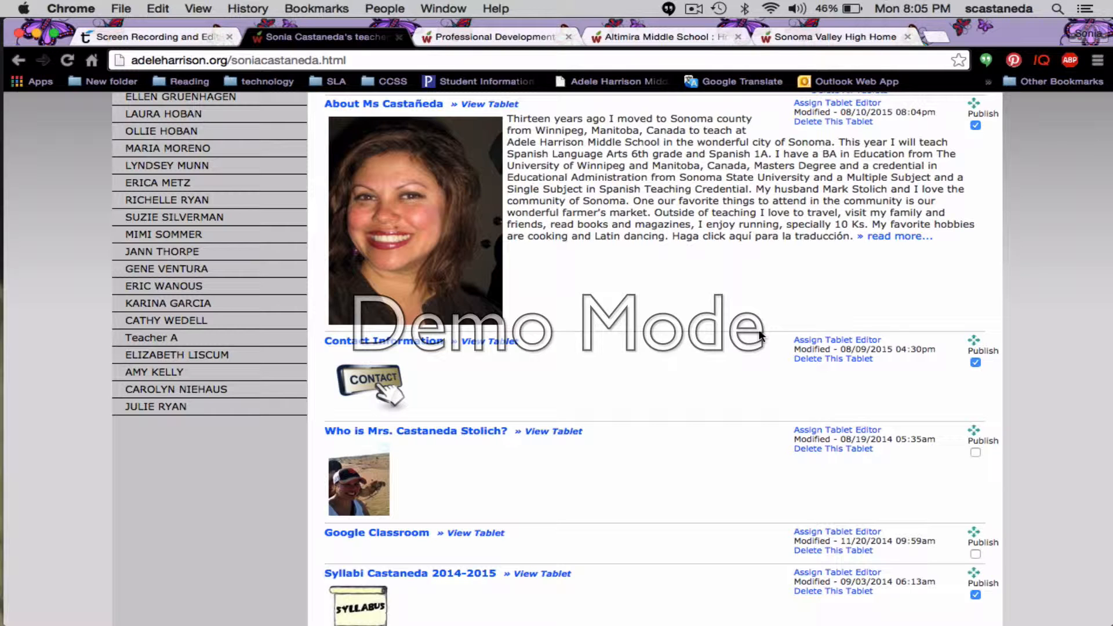
pyautogui.scroll(-3, 760, 335)
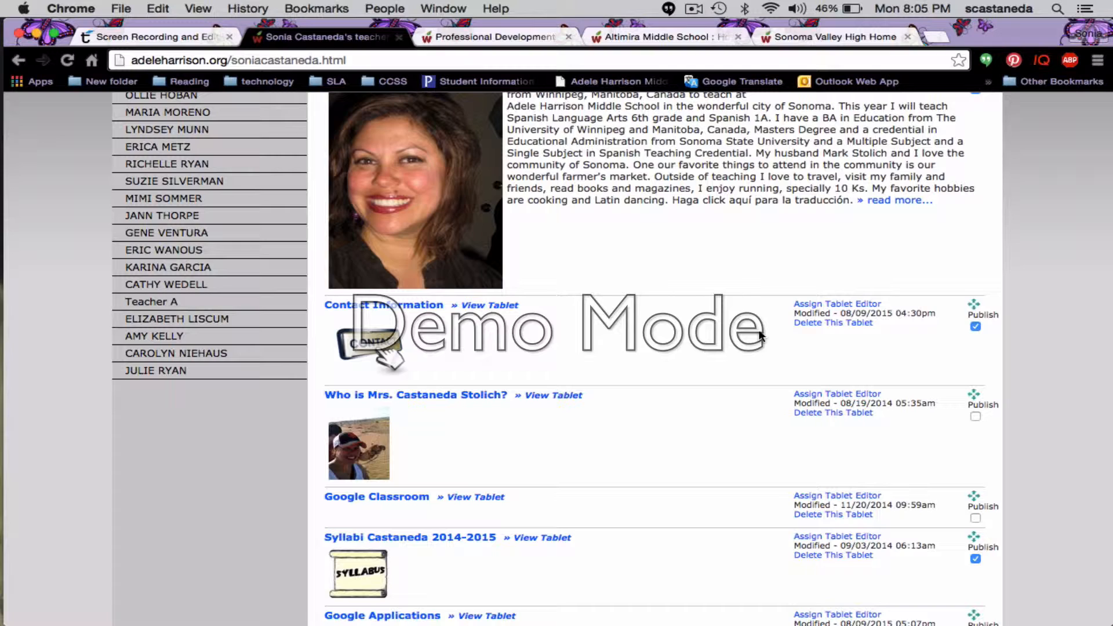
pyautogui.scroll(10, 760, 335)
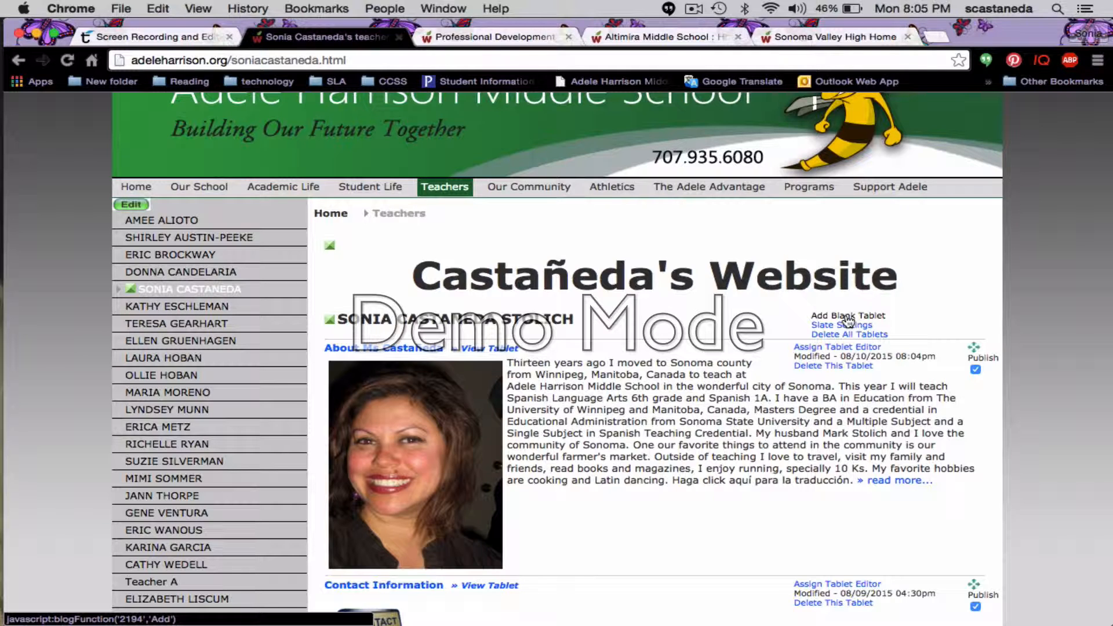
# Add a blank tablet and open the resulting New Item Title tablet at the bottom of the list
pyautogui.click(849, 321)
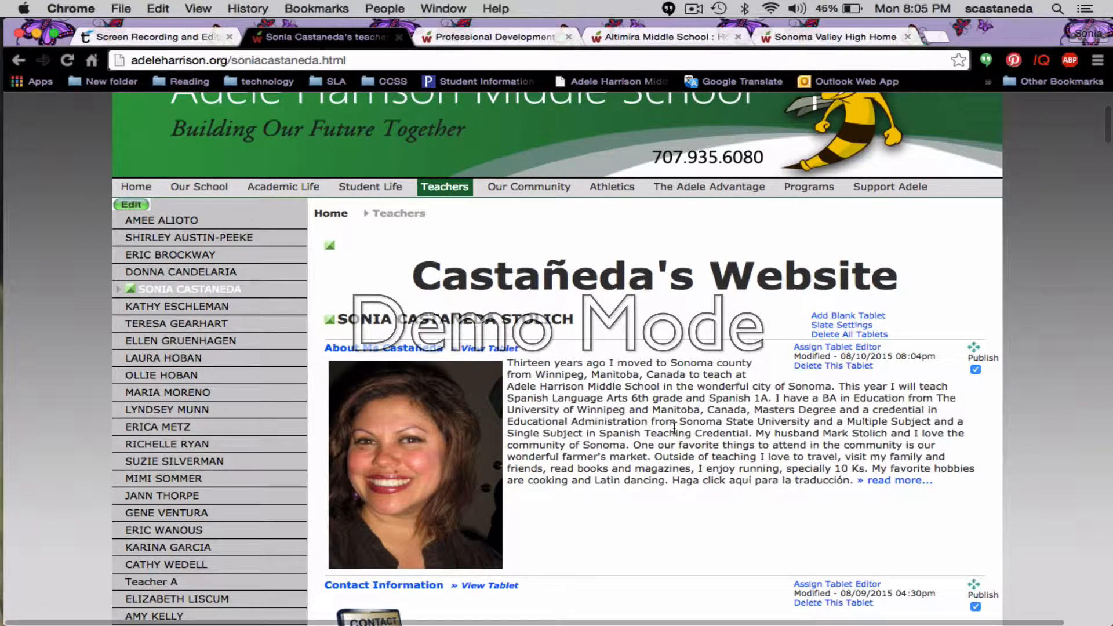
pyautogui.scroll(-3, 674, 429)
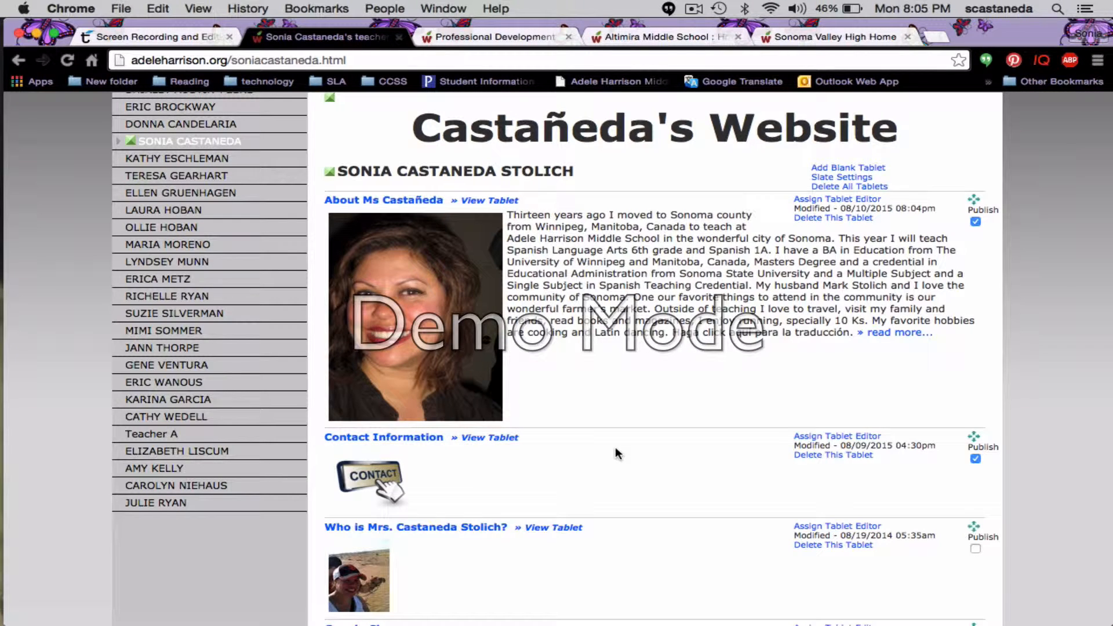
pyautogui.scroll(-10, 616, 453)
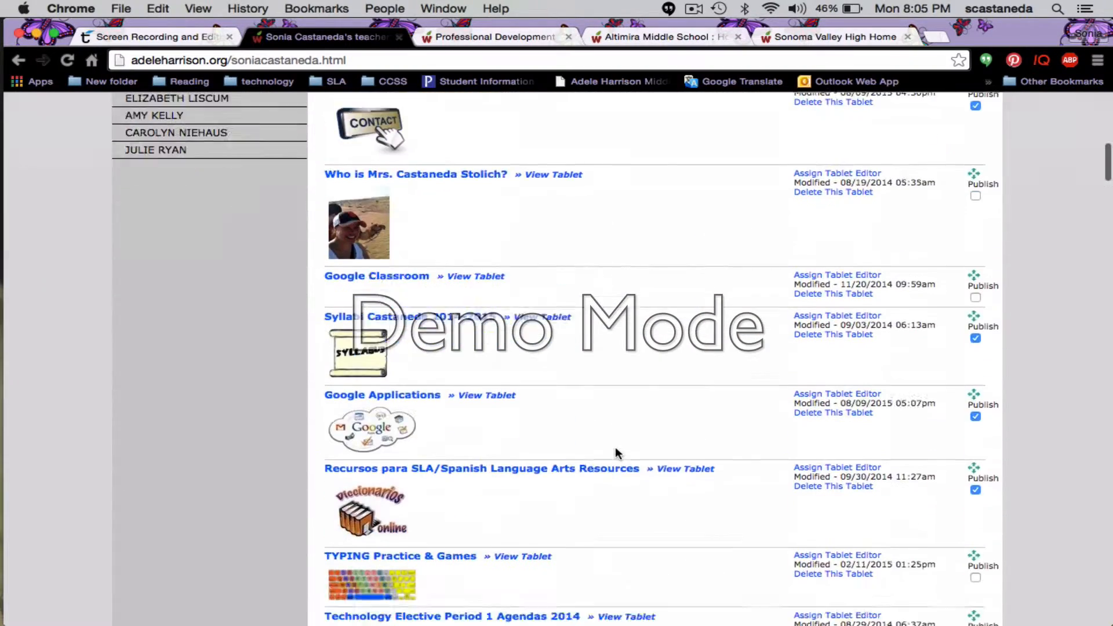
pyautogui.scroll(-10, 617, 454)
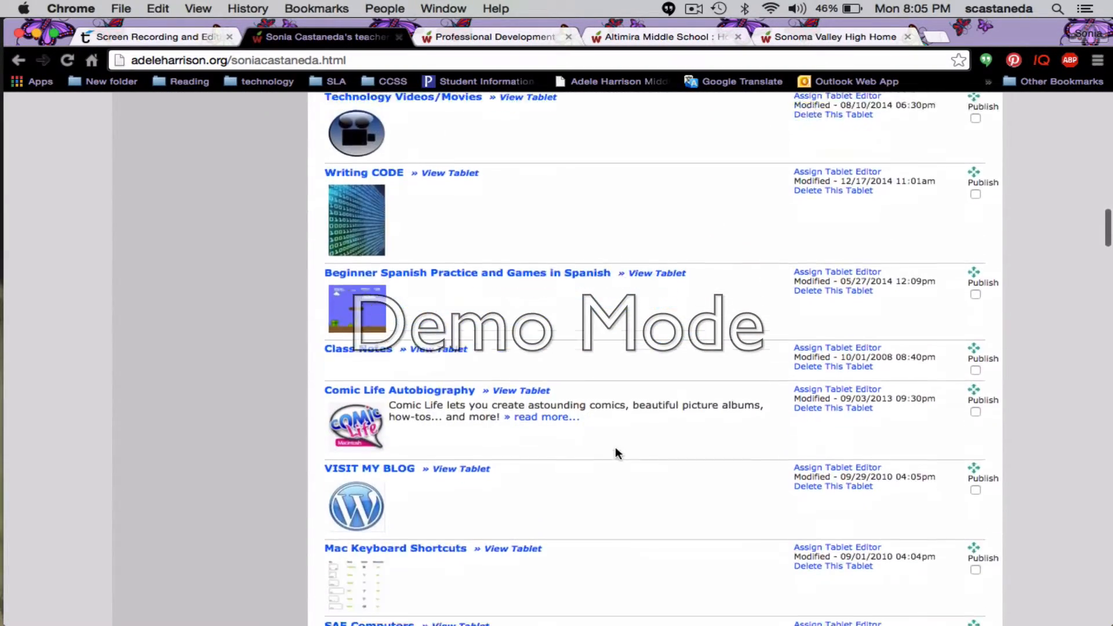
pyautogui.scroll(-10, 617, 452)
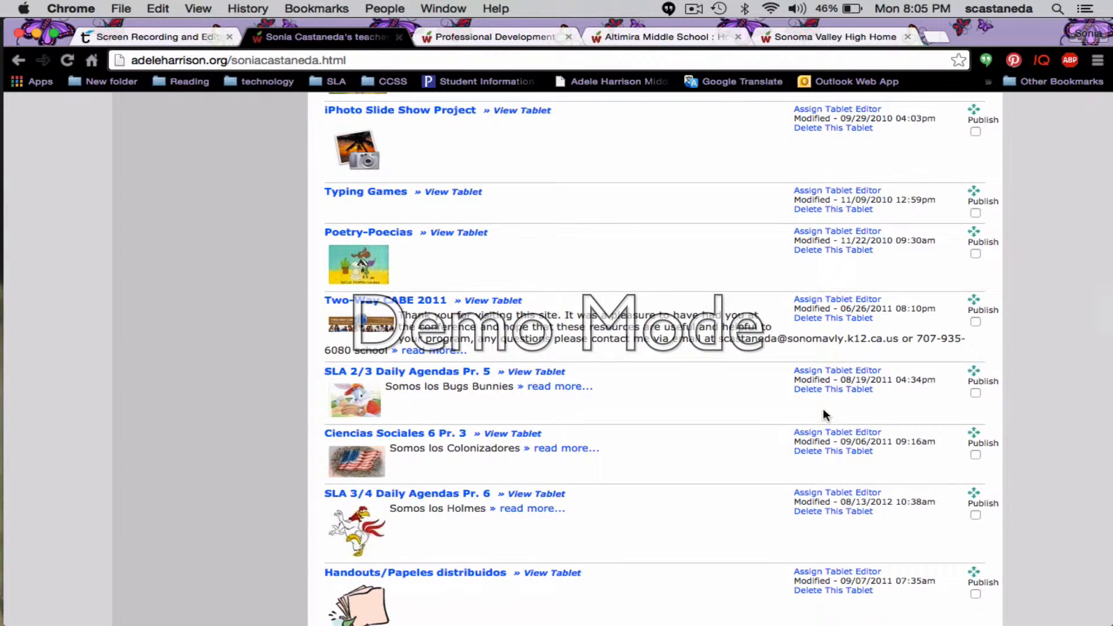
pyautogui.scroll(-8, 824, 410)
pyautogui.scroll(-10, 824, 409)
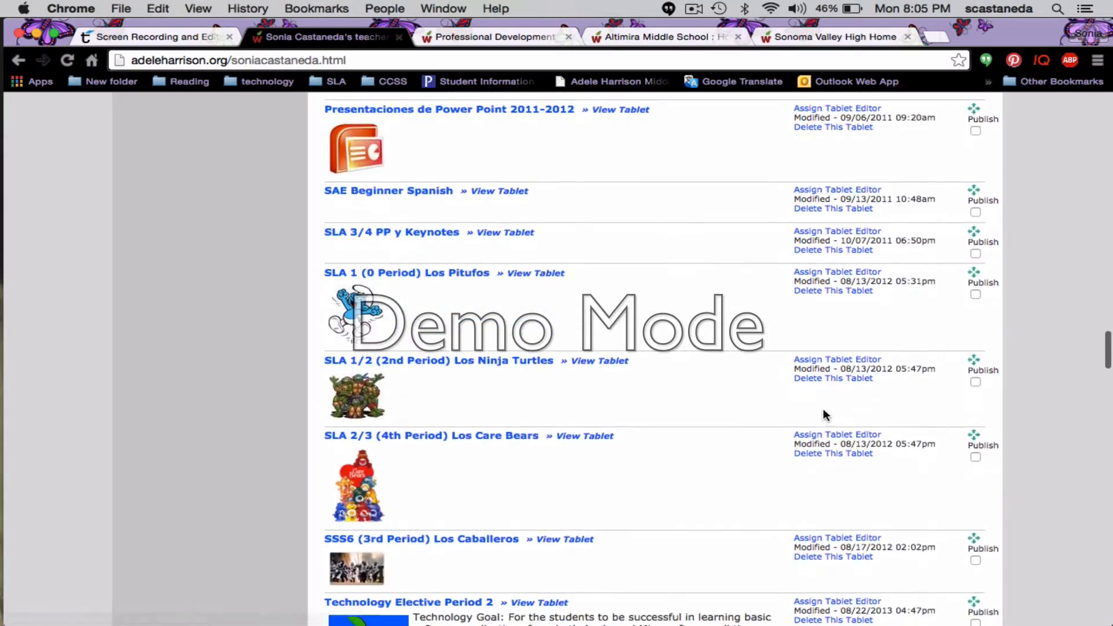
pyautogui.scroll(-12, 824, 410)
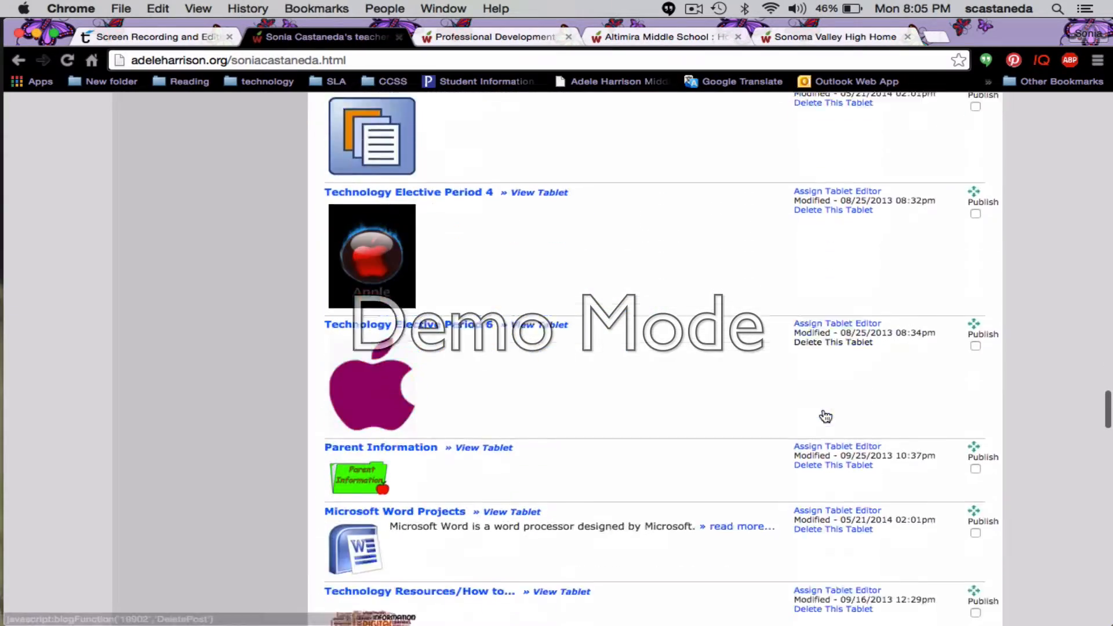
pyautogui.scroll(-15, 823, 409)
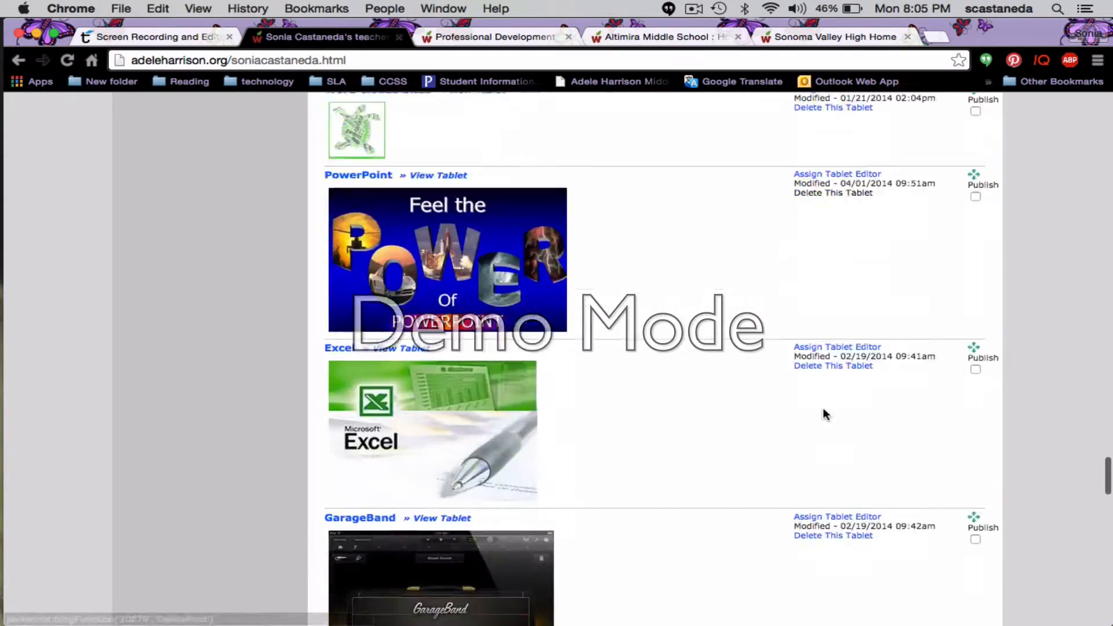
pyautogui.scroll(-8, 824, 412)
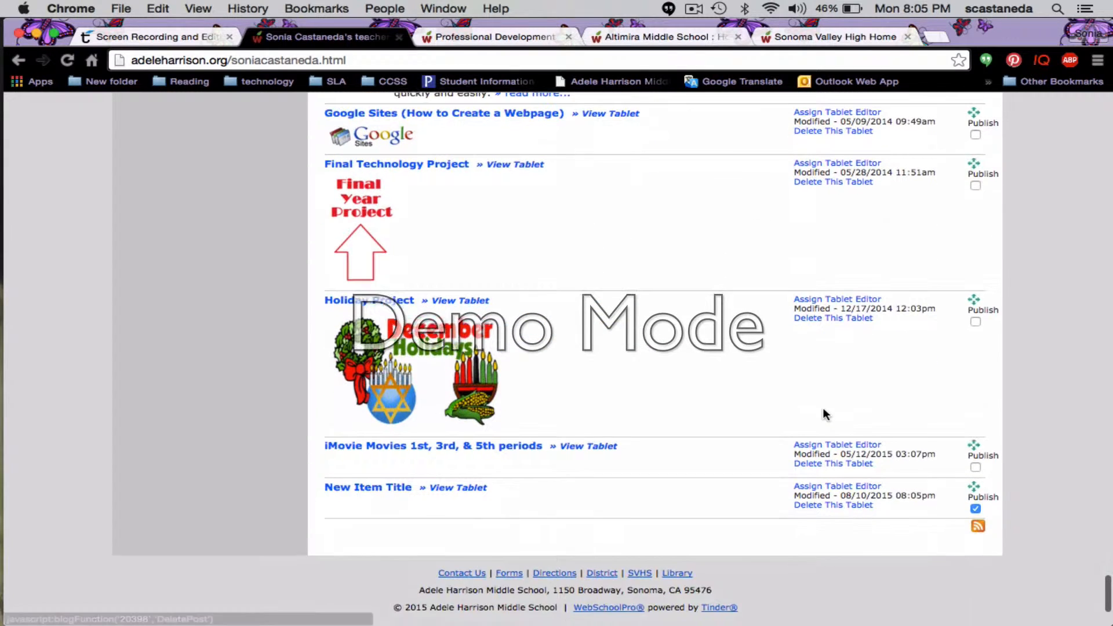
pyautogui.click(367, 496)
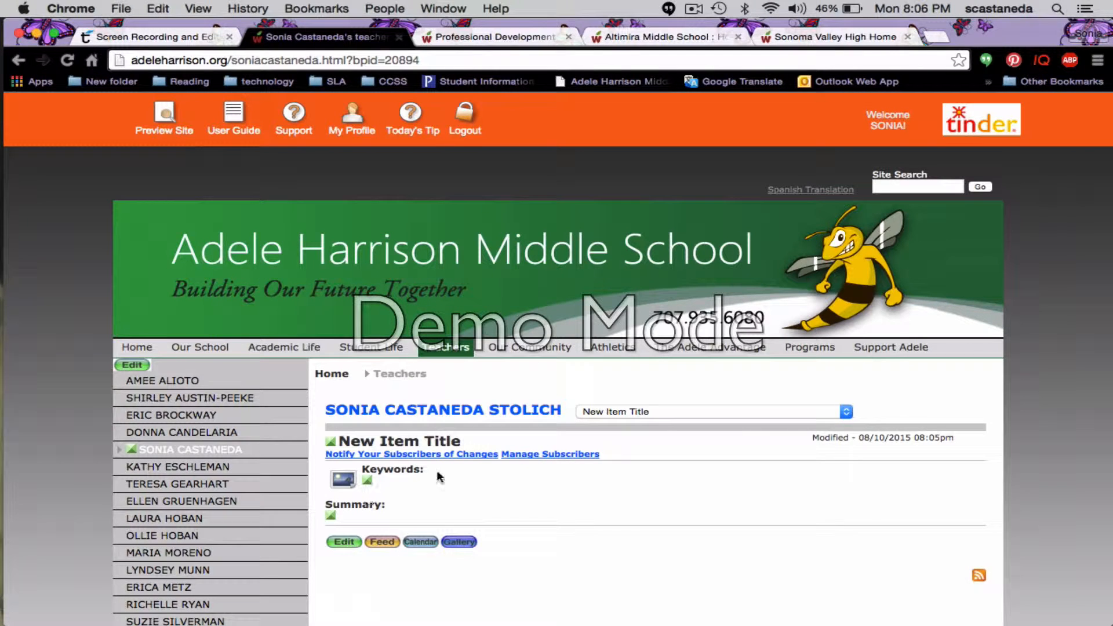
# Re-save the New Item Title tablet's title, keywords and summary unchanged
pyautogui.scroll(-4, 450, 485)
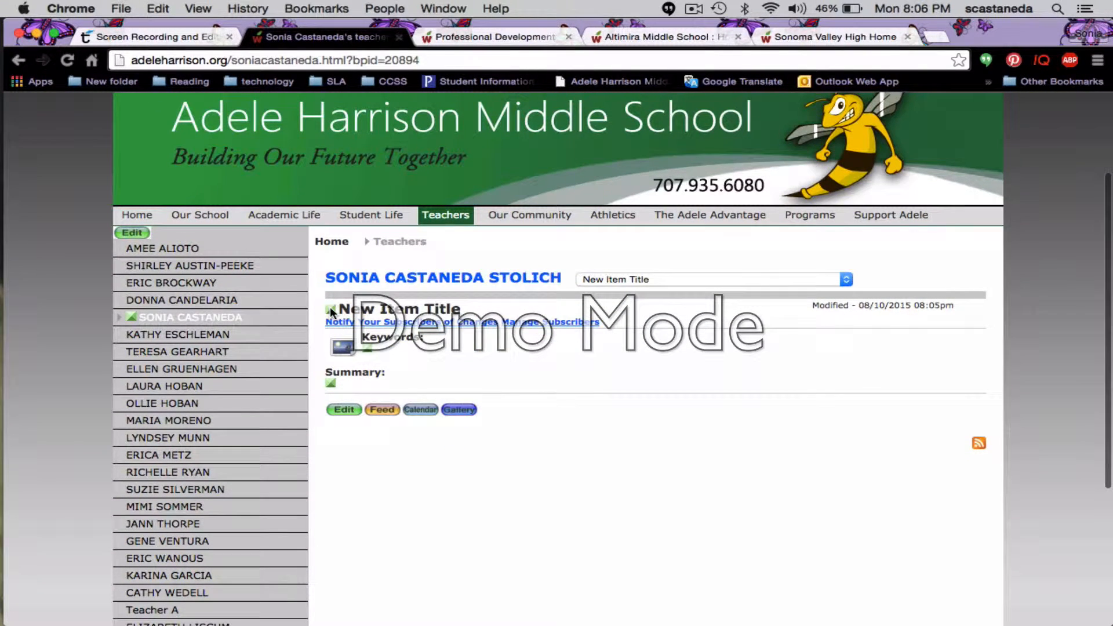
pyautogui.click(330, 309)
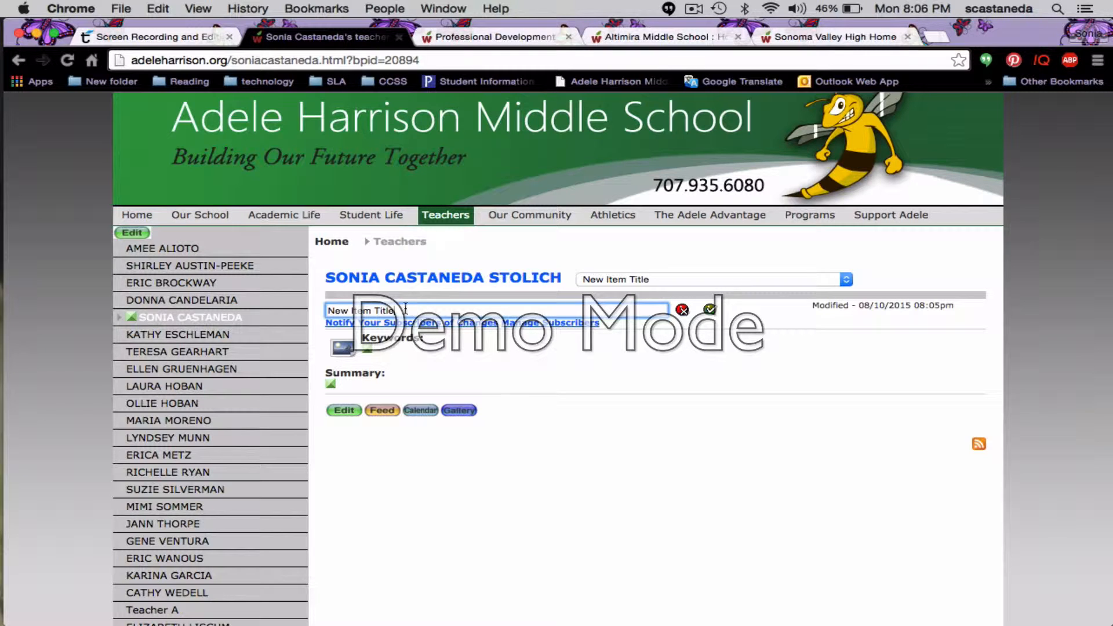
pyautogui.click(710, 311)
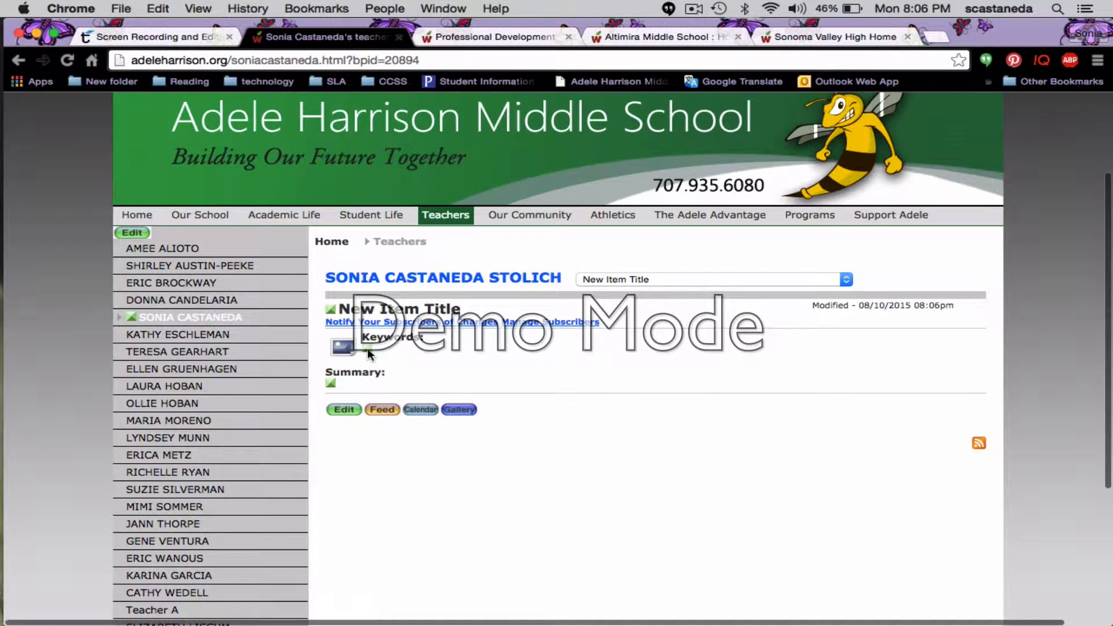
pyautogui.click(369, 350)
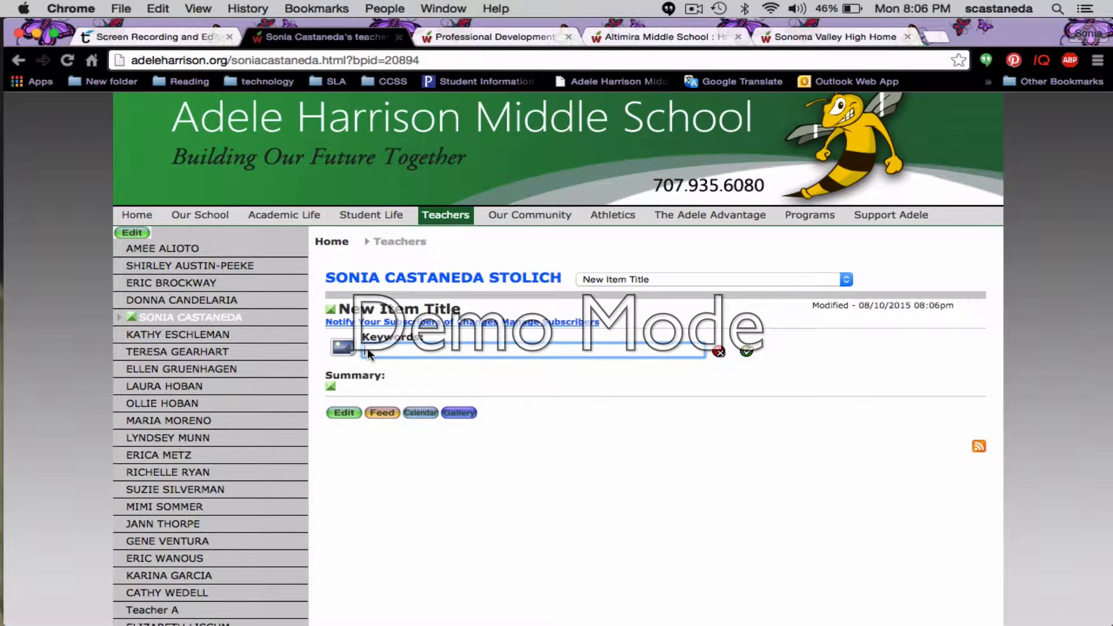
pyautogui.click(745, 351)
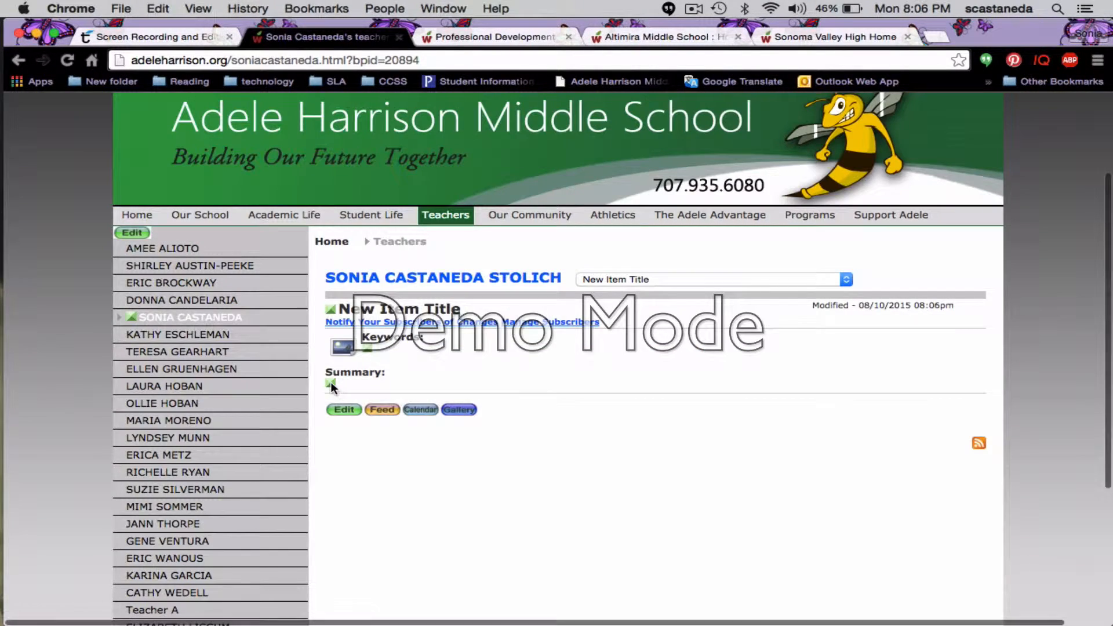
pyautogui.click(331, 382)
pyautogui.click(366, 385)
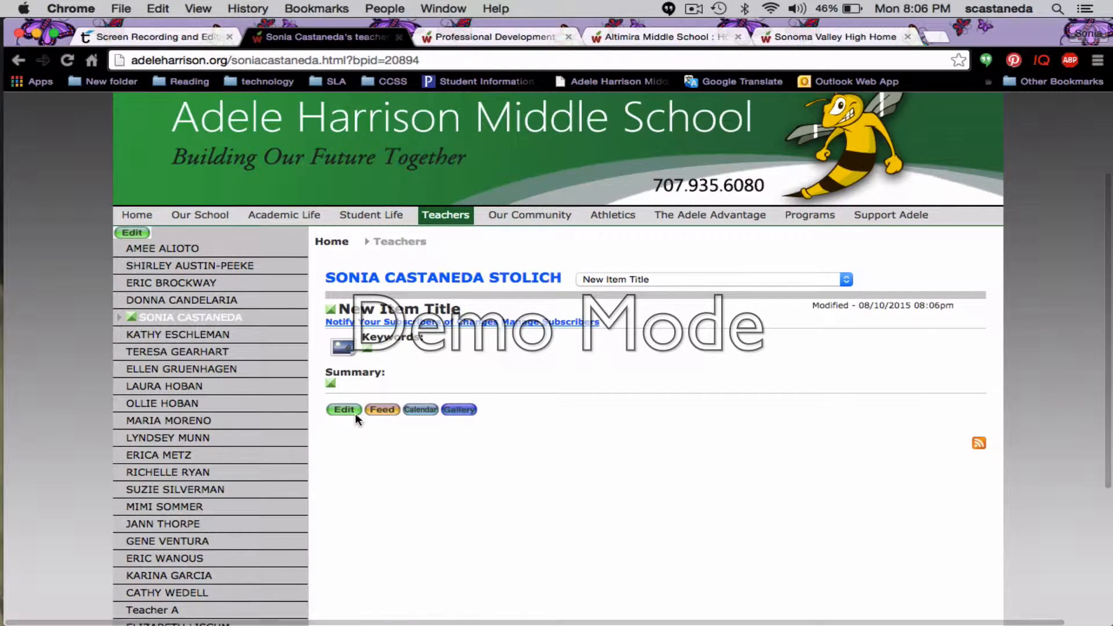
# Save the tablet body in the rich text editor and return to the teacher's page
pyautogui.click(343, 408)
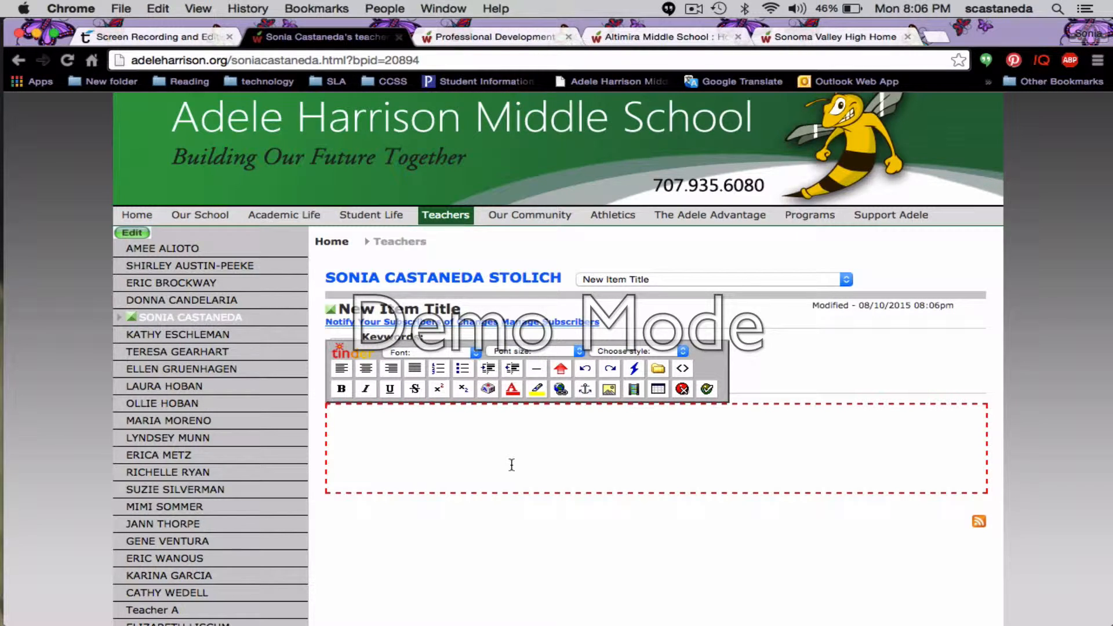
pyautogui.click(707, 389)
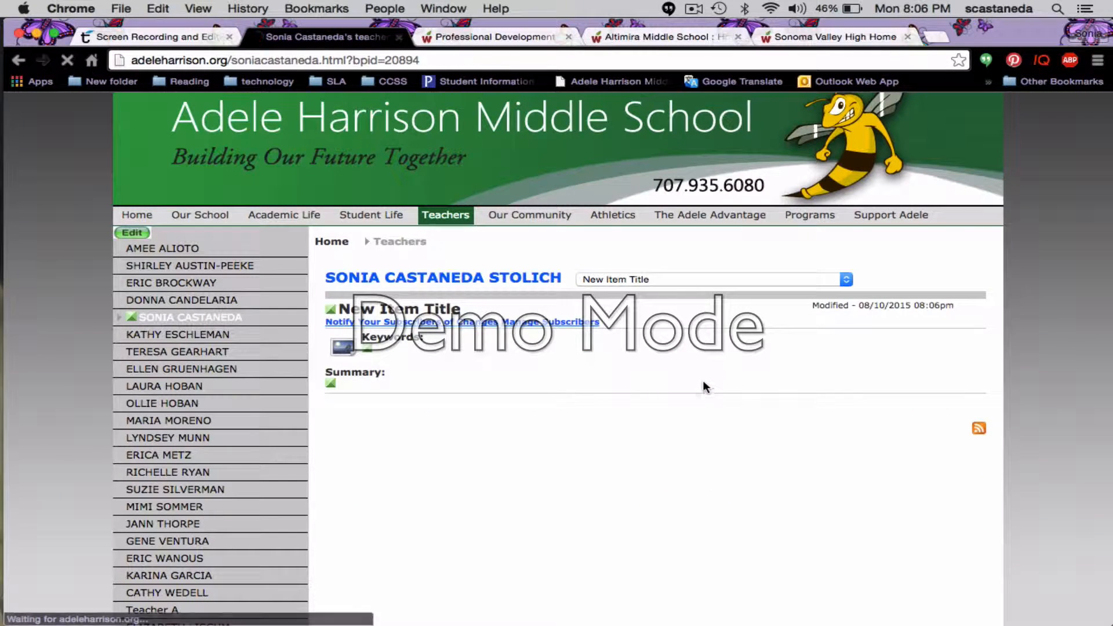
pyautogui.click(439, 279)
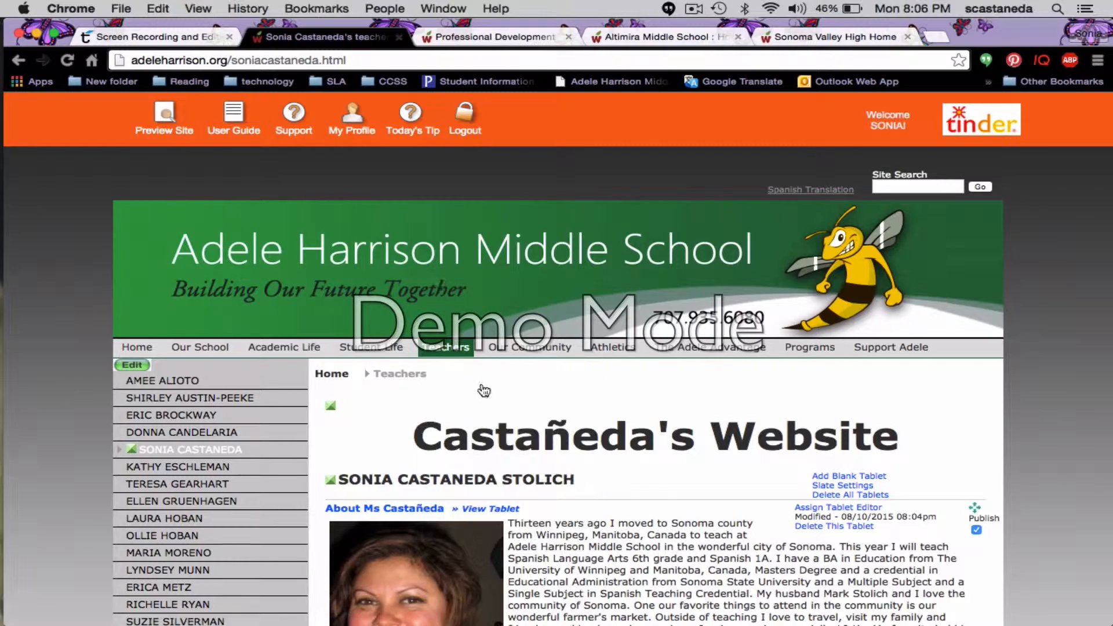
# Open the Contact Information tablet and select its 'Contact Information and Office Hours' heading
pyautogui.scroll(-5, 734, 440)
pyautogui.scroll(-4, 732, 435)
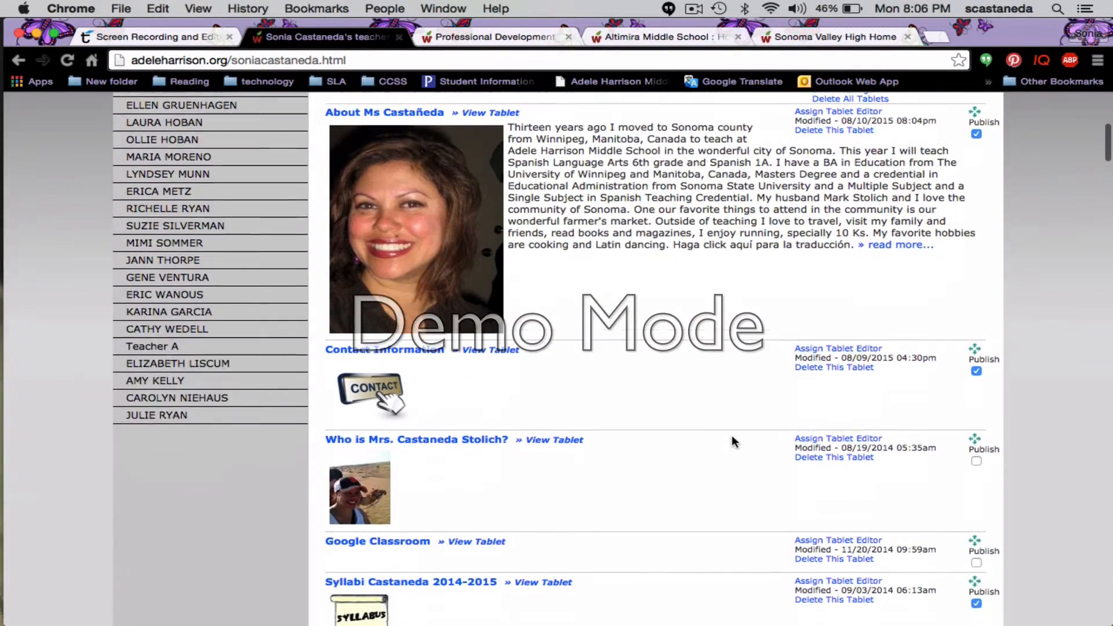
pyautogui.click(401, 339)
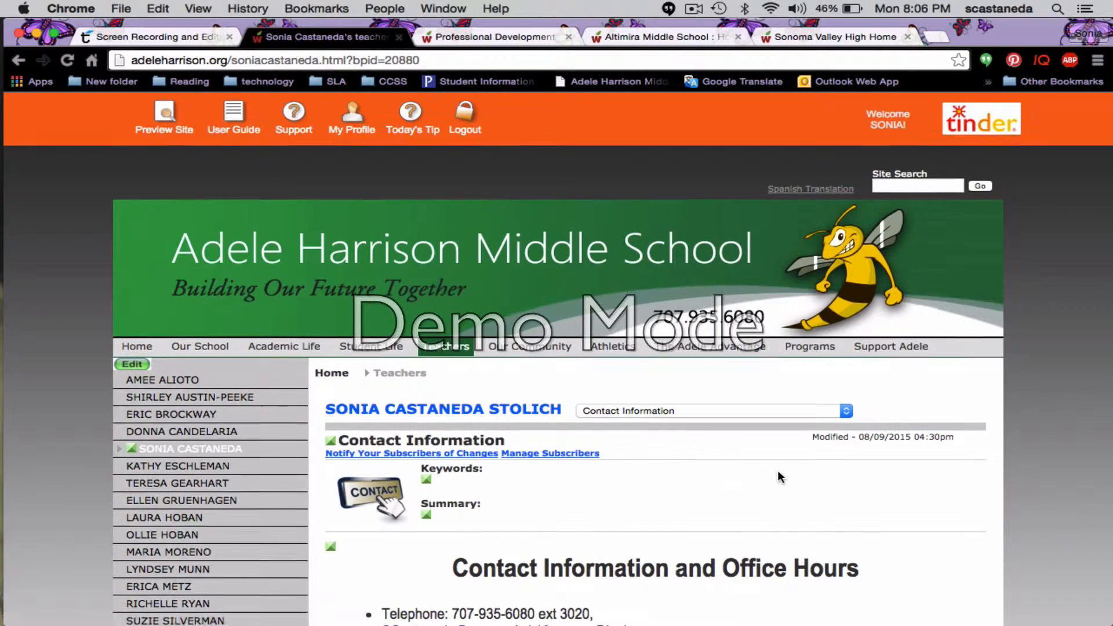
pyautogui.scroll(-5, 777, 470)
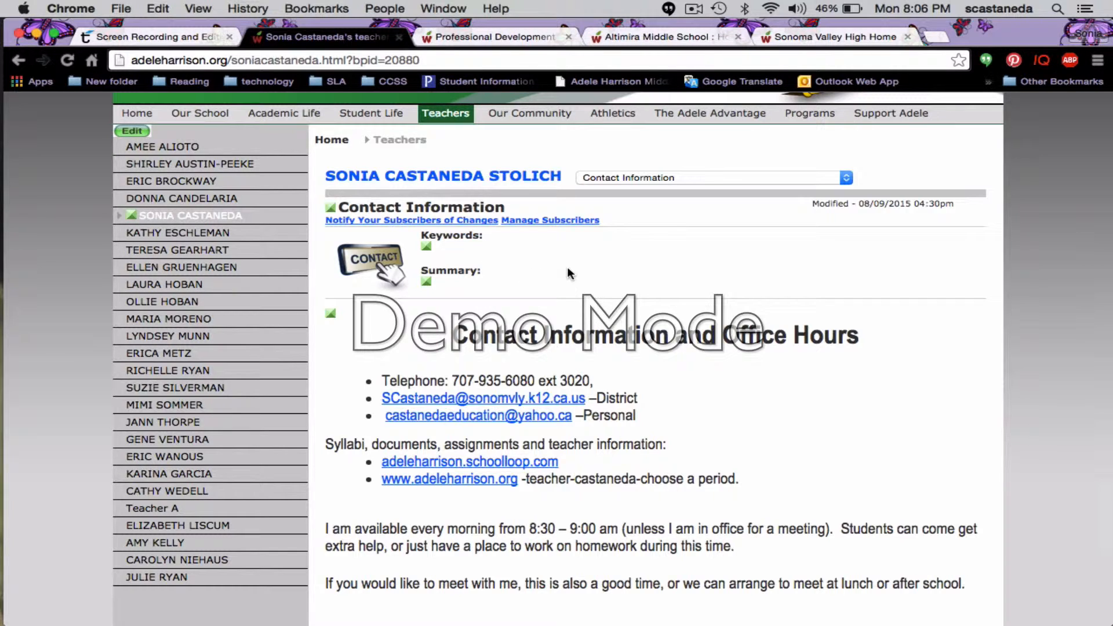
pyautogui.moveTo(460, 334); pyautogui.dragTo(872, 341)
pyautogui.press('super+c')
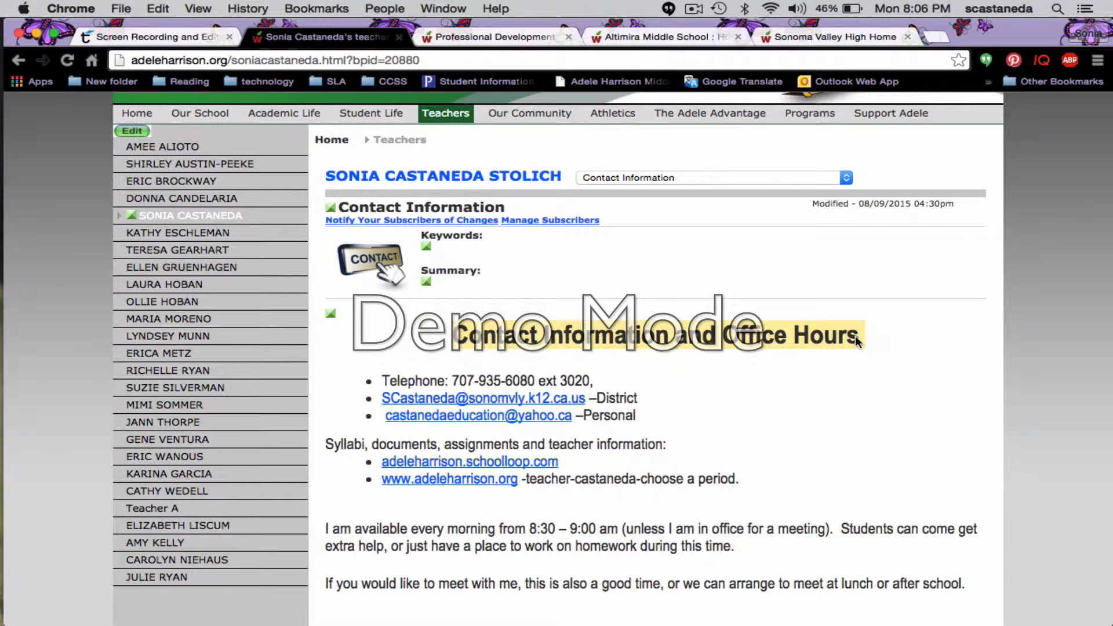
# Change the tablet summary to 'Contact Information and Office Hours', save it, and open the body for editing
pyautogui.click(427, 280)
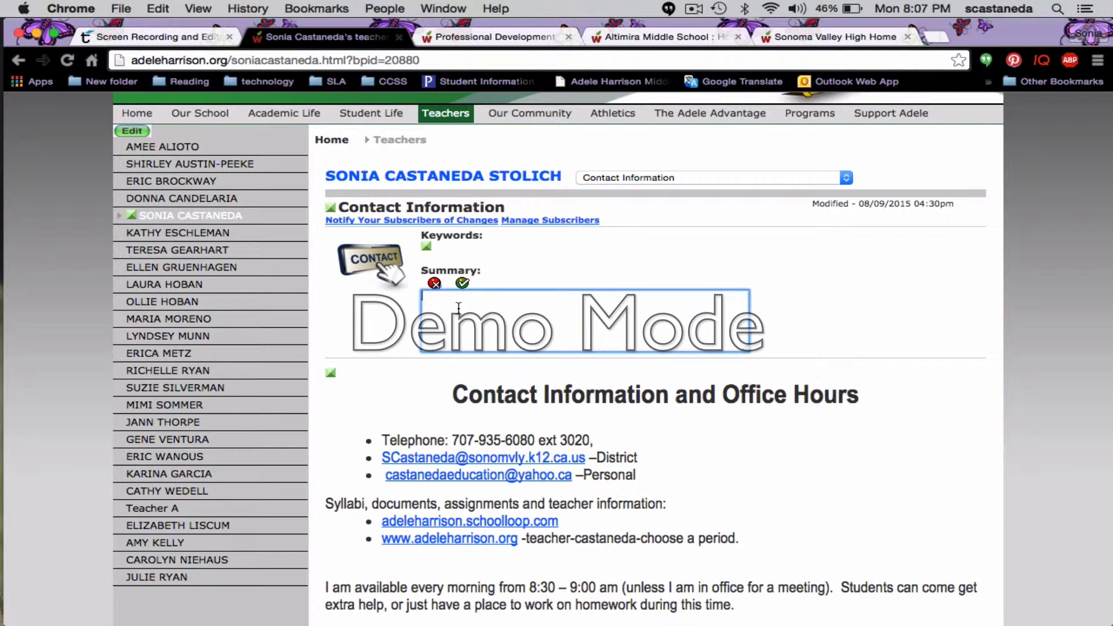
pyautogui.press('super+v')
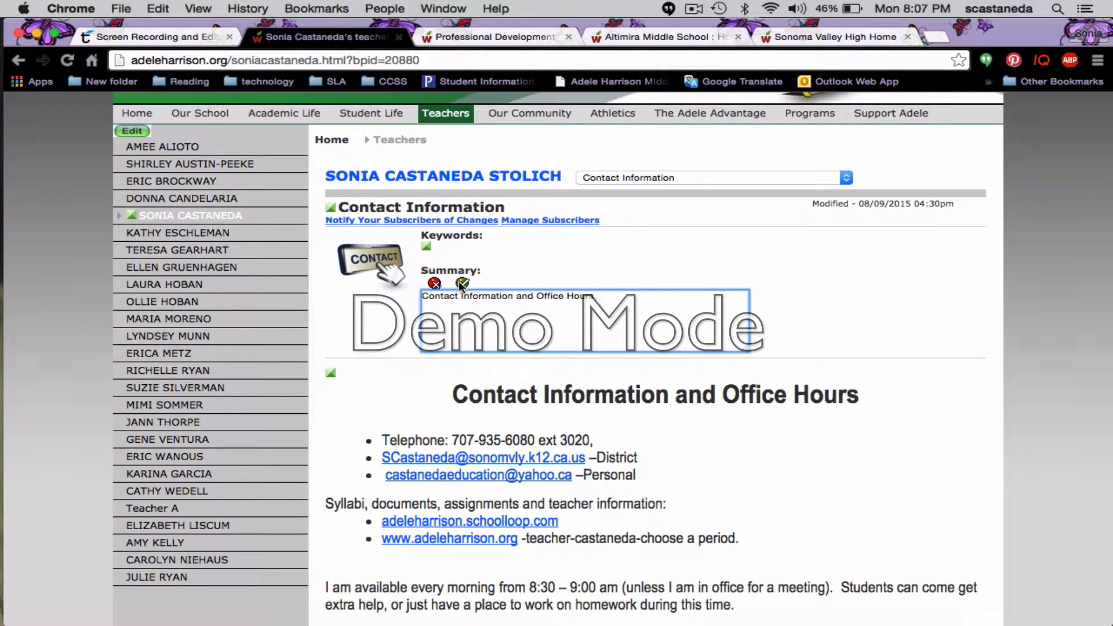
pyautogui.click(462, 283)
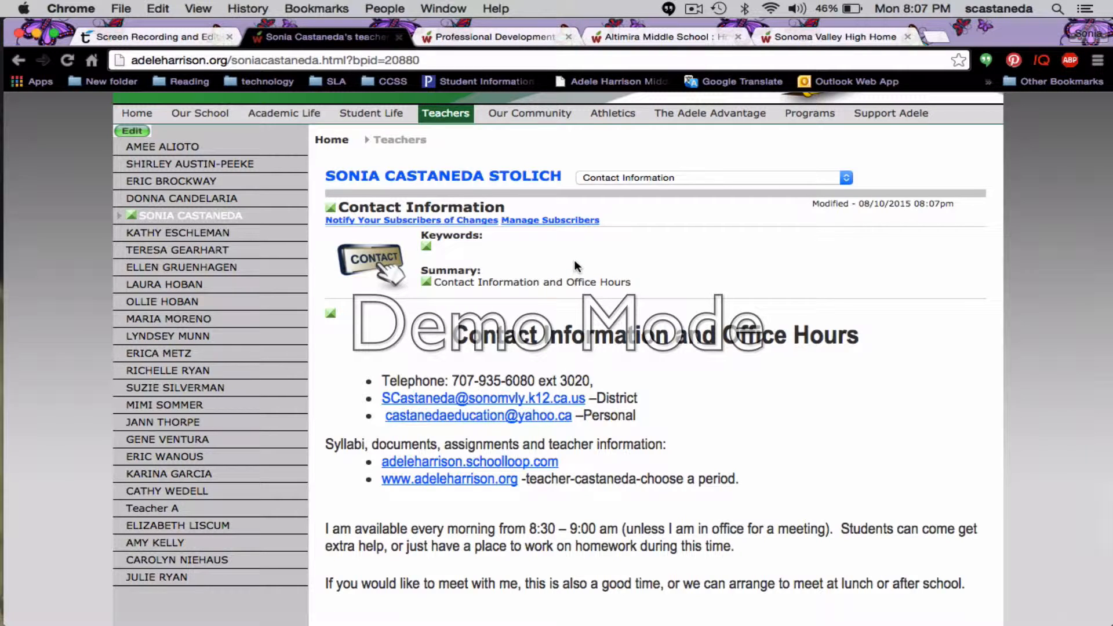
pyautogui.scroll(-3, 574, 261)
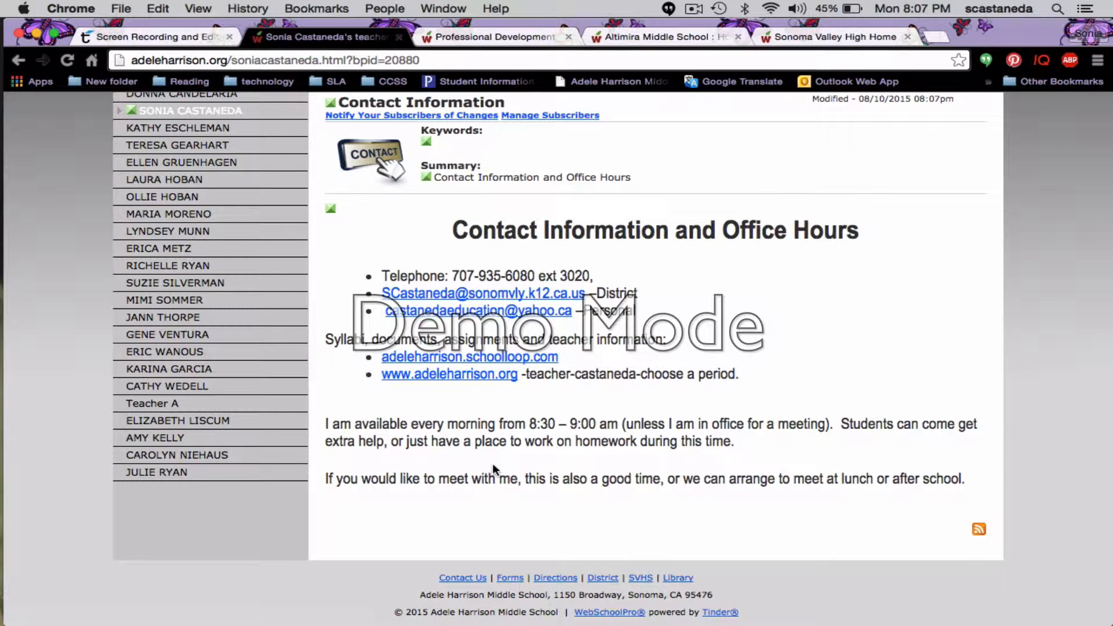
pyautogui.click(330, 208)
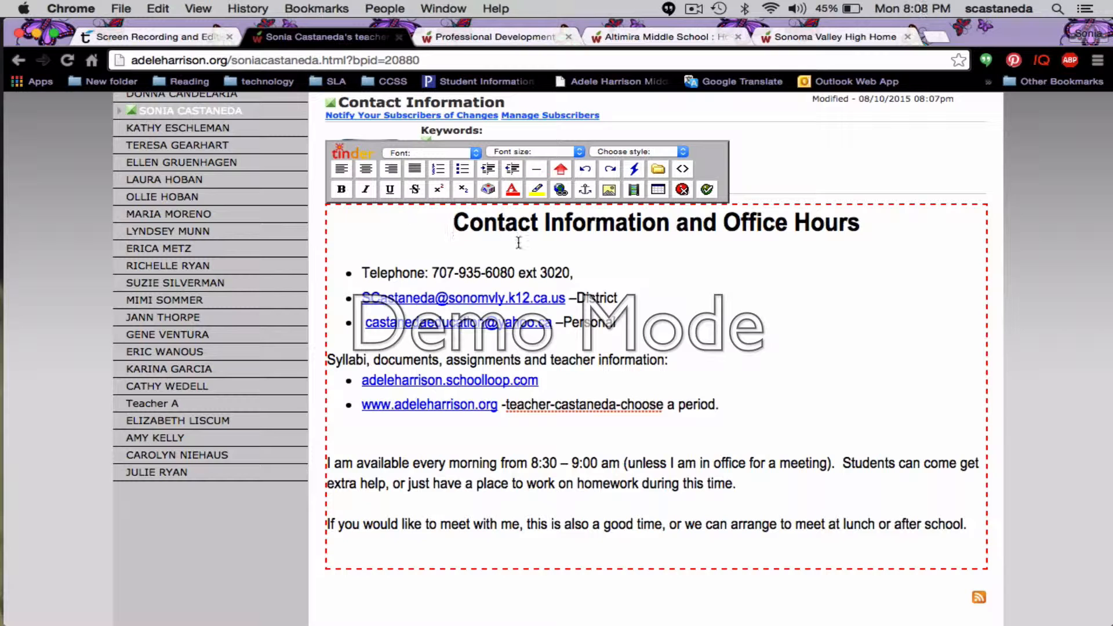
# Delete the 'Syllabi, documents, assignments' line and clear the leftover bullet below the schoolloop link
pyautogui.moveTo(866, 227); pyautogui.dragTo(440, 218)
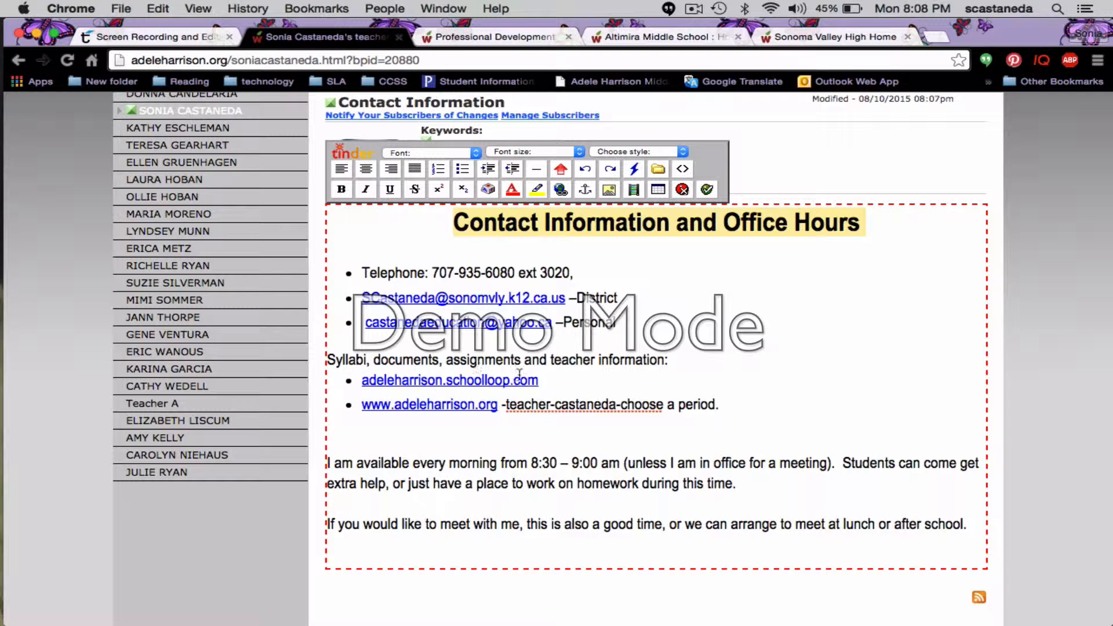
pyautogui.moveTo(687, 359); pyautogui.dragTo(328, 354)
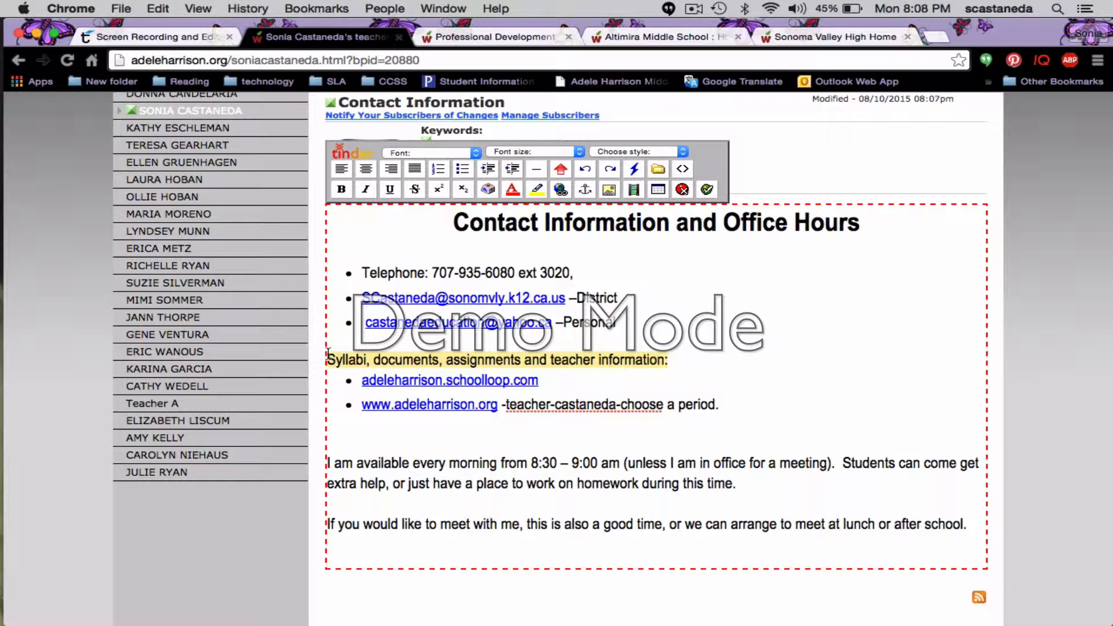
pyautogui.press('BackSpace')
pyautogui.click(550, 374)
pyautogui.press('Return')
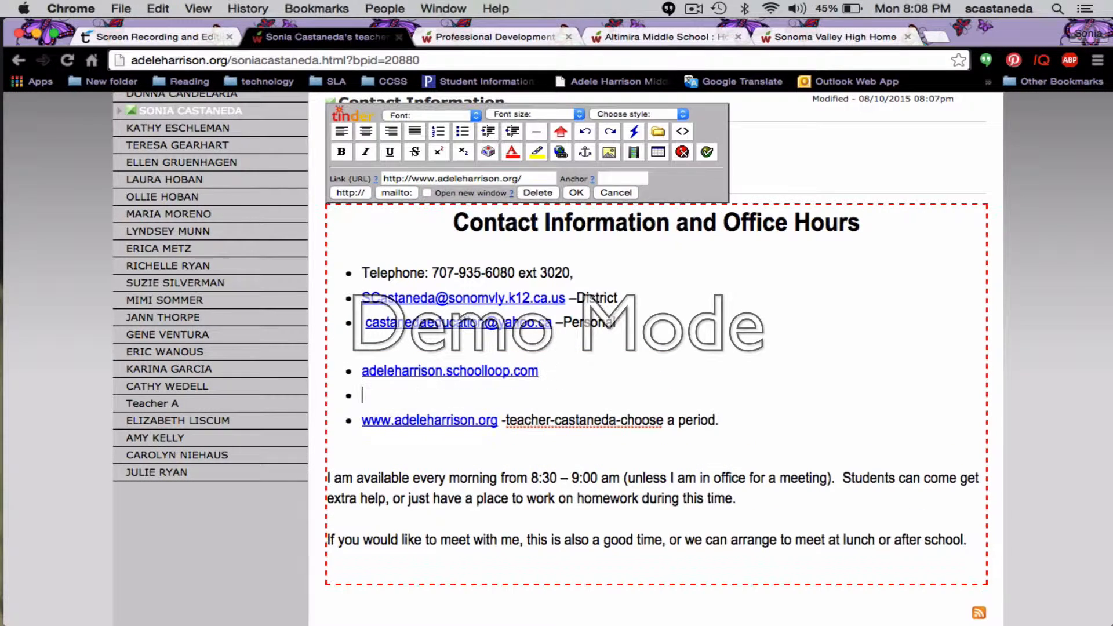
pyautogui.press('BackSpace')
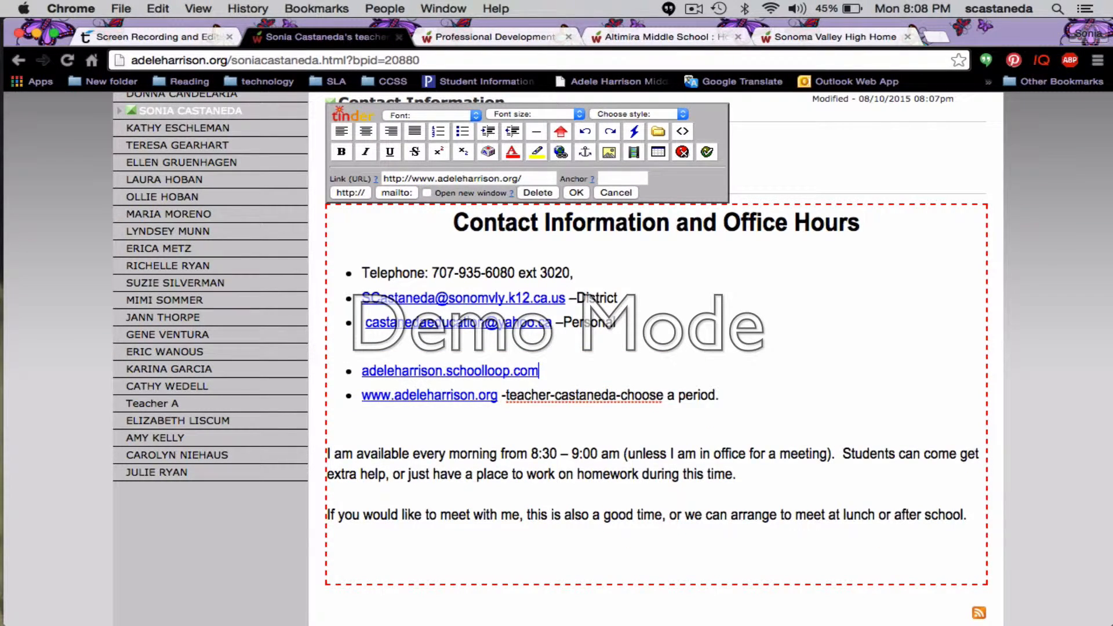
pyautogui.press('Return')
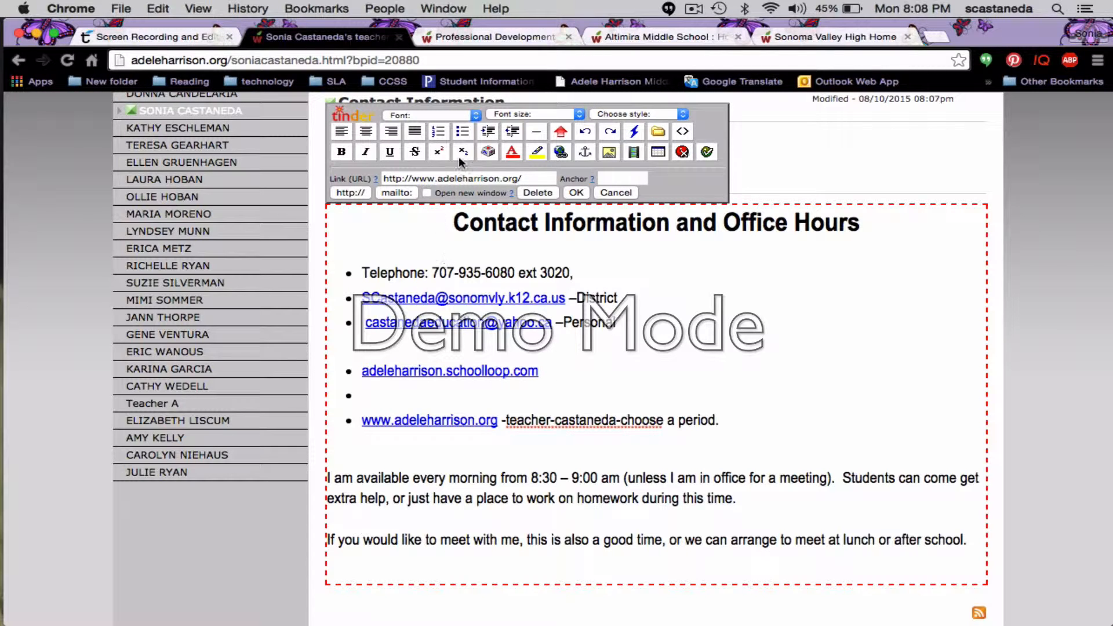
pyautogui.click(462, 134)
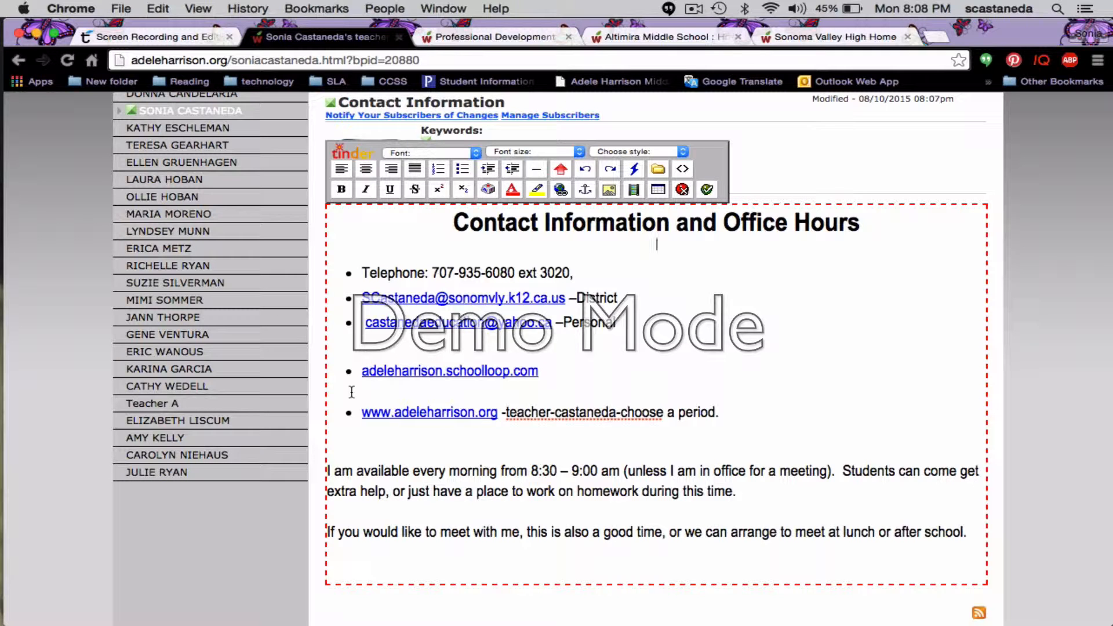
# Add a 'Parent communication site' label line near the schoolloop link and remove the stray bullet
pyautogui.click(538, 371)
pyautogui.press('Return')
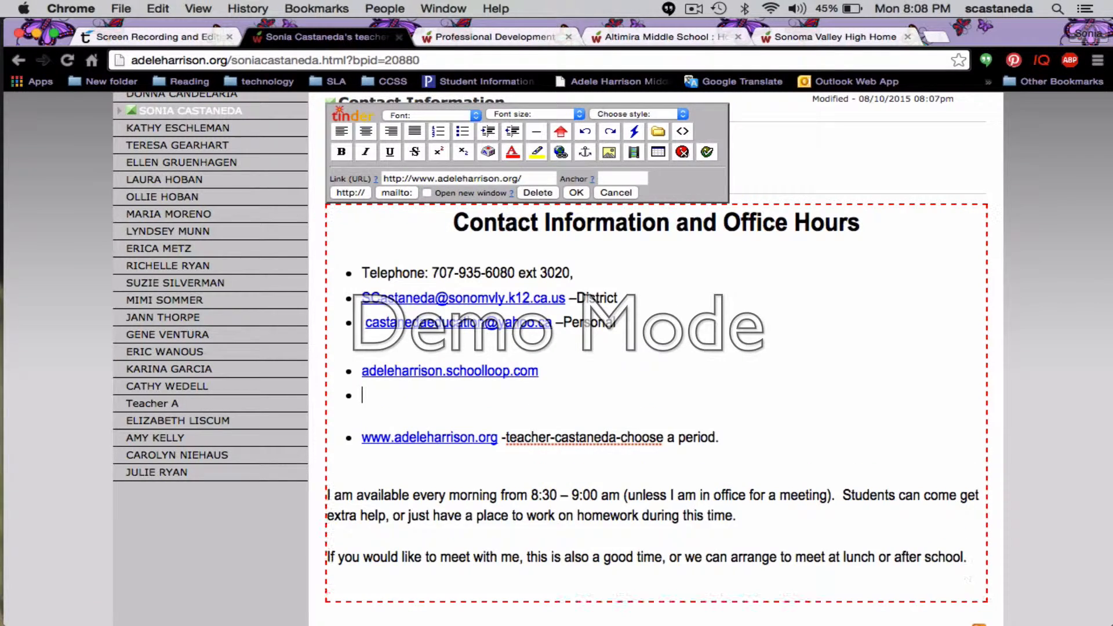
pyautogui.click(366, 341)
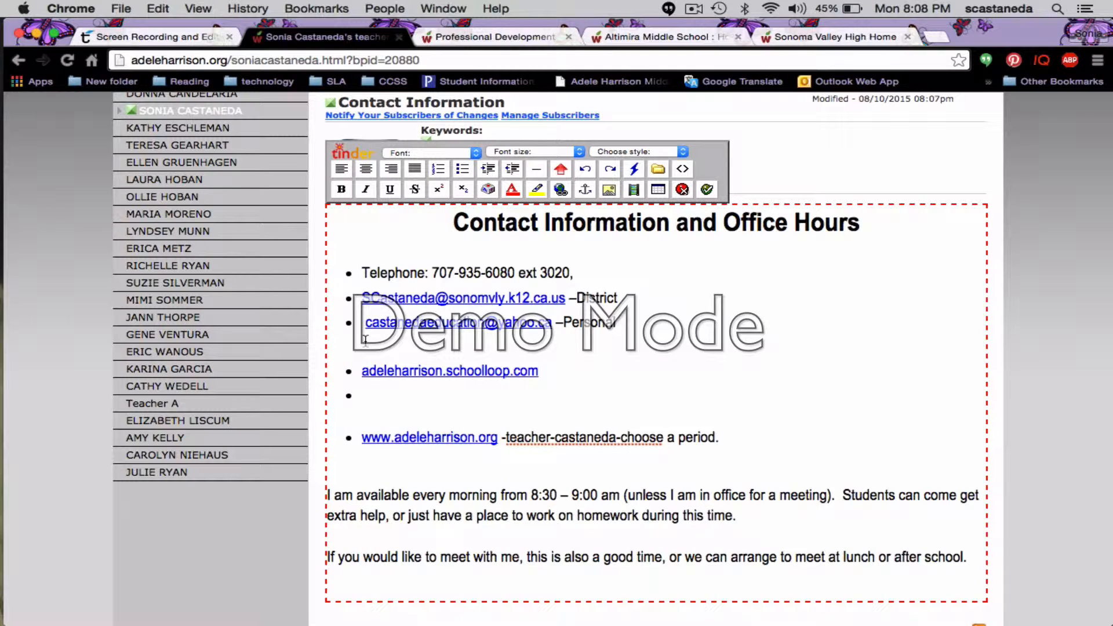
pyautogui.write('Parent communication s')
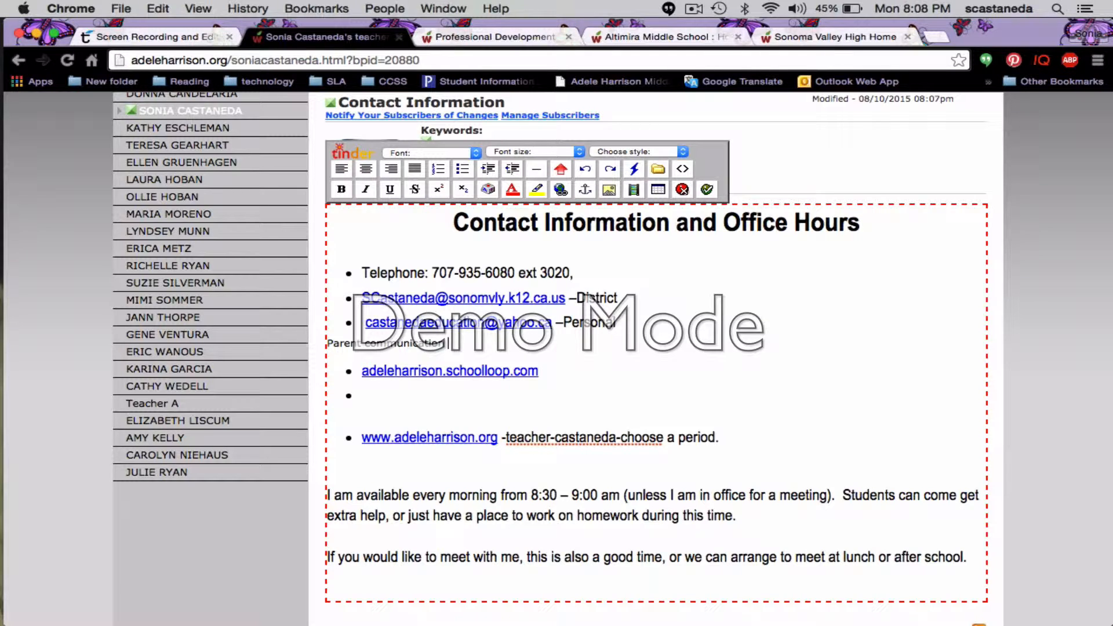
pyautogui.write('ite:')
pyautogui.click(362, 394)
pyautogui.click(461, 168)
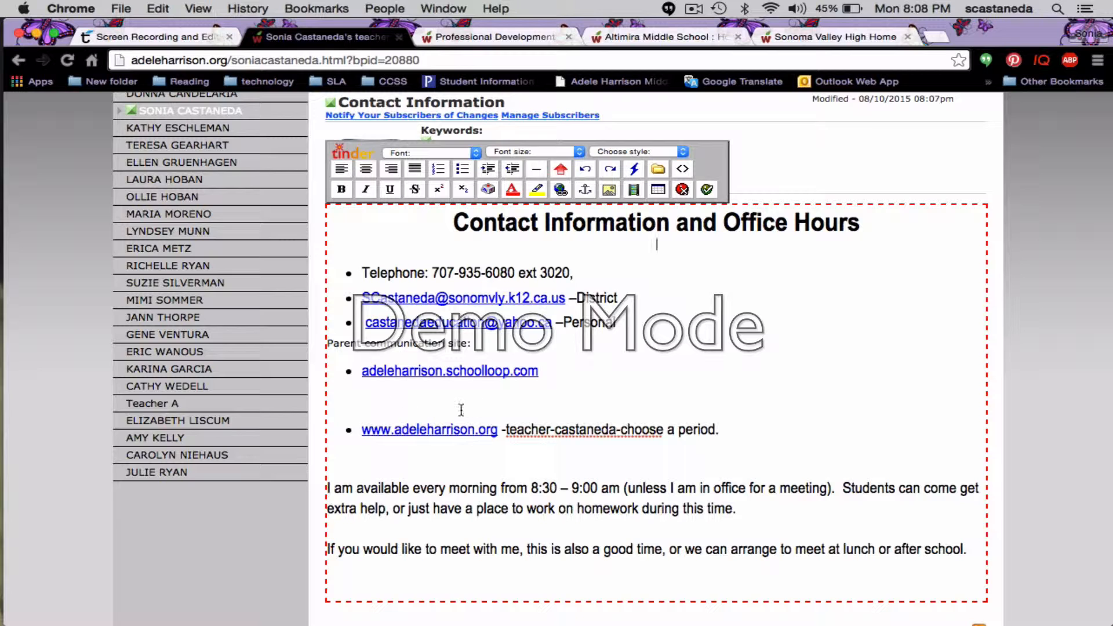
pyautogui.click(554, 377)
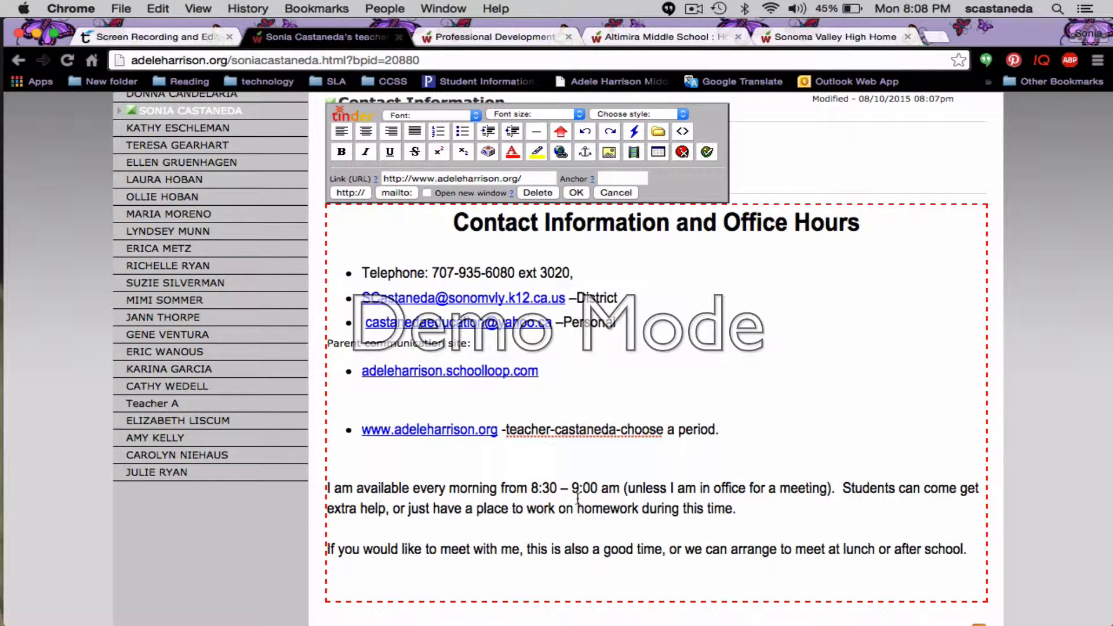
# Insert an 'Office Hours:' label on a new line above the availability paragraph
pyautogui.click(418, 477)
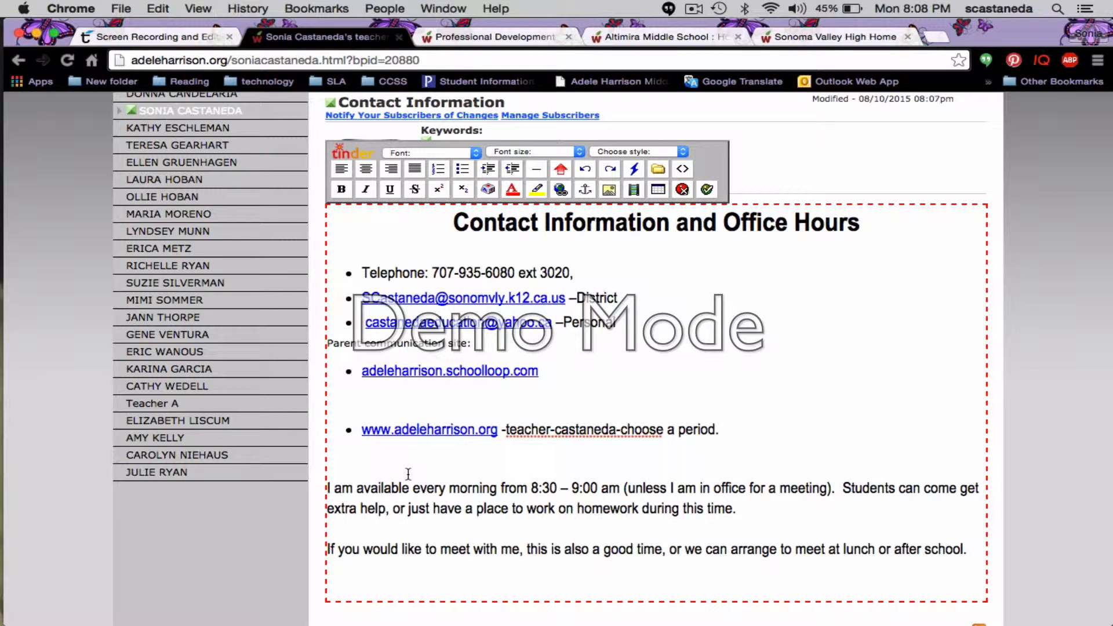
pyautogui.press('Return')
pyautogui.write('Off')
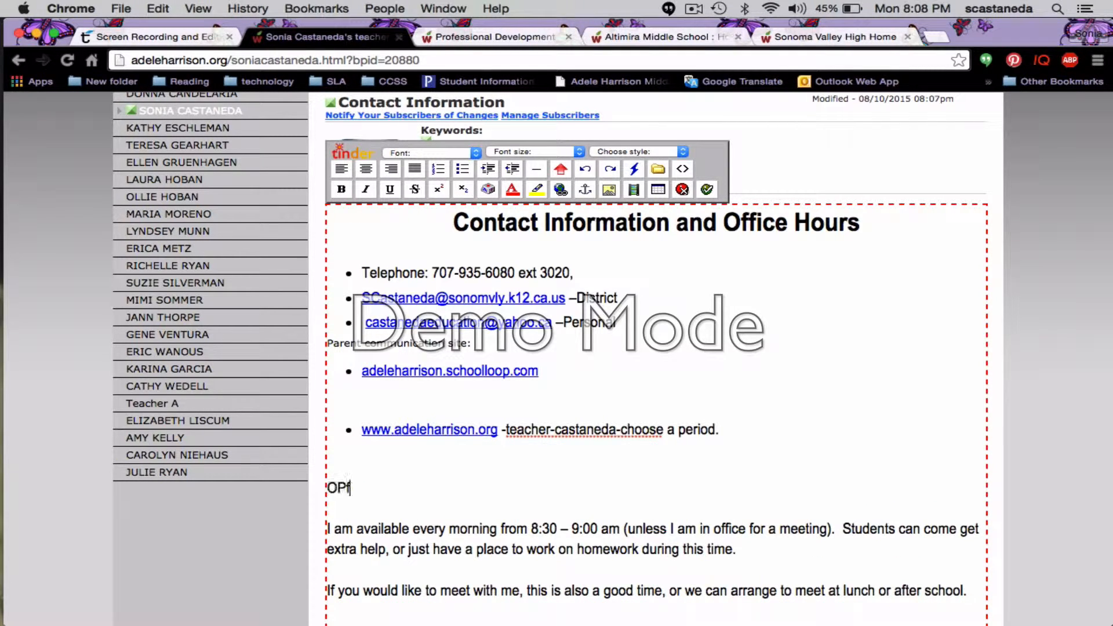
pyautogui.write('ice Hours:')
pyautogui.scroll(-4, 618, 528)
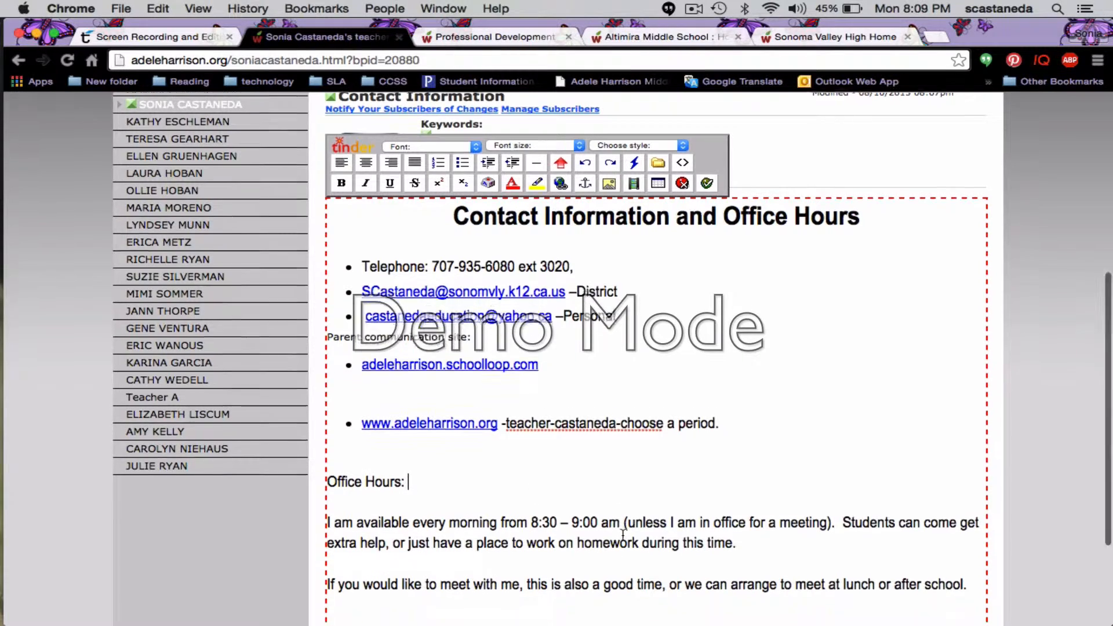
pyautogui.scroll(7, 623, 534)
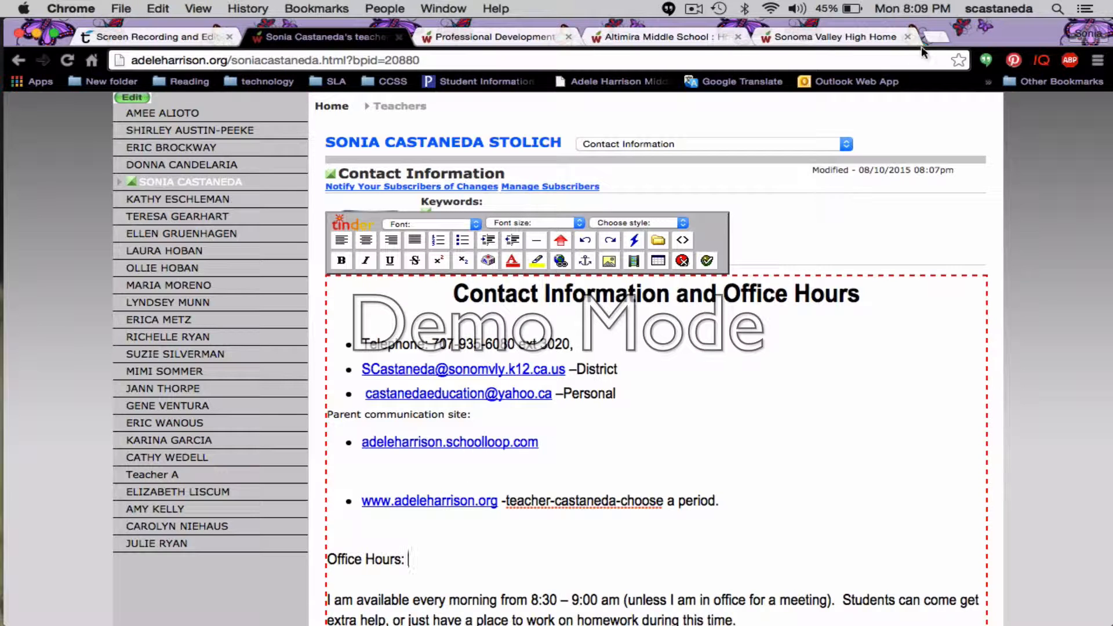
# Copy the Altimira Middle School site's web address, then go back to the teacher page tab
pyautogui.click(938, 38)
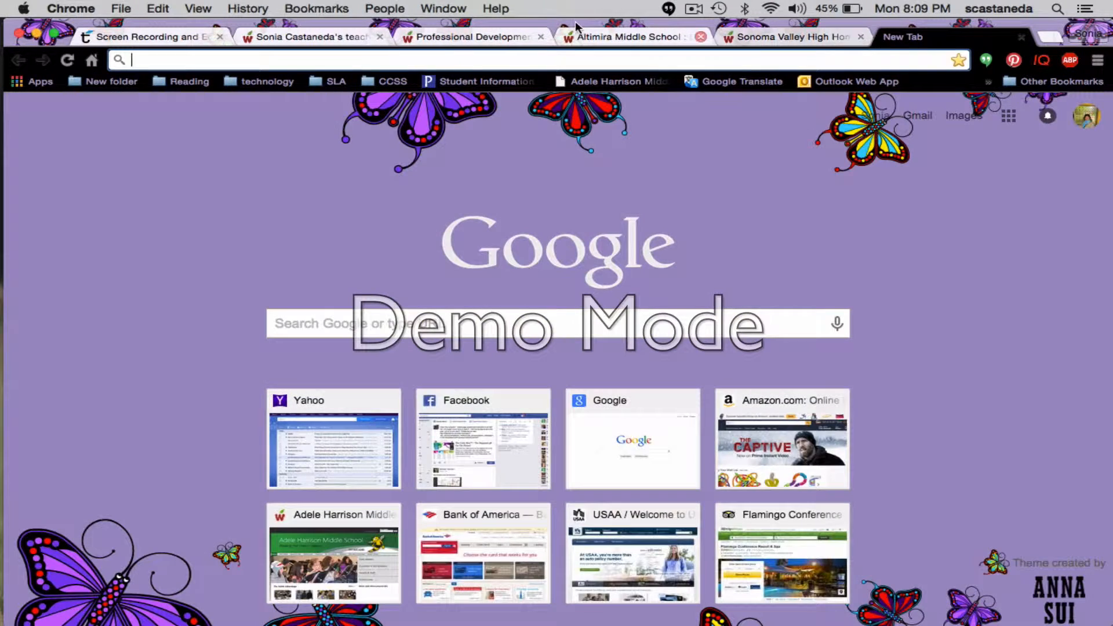
pyautogui.click(594, 36)
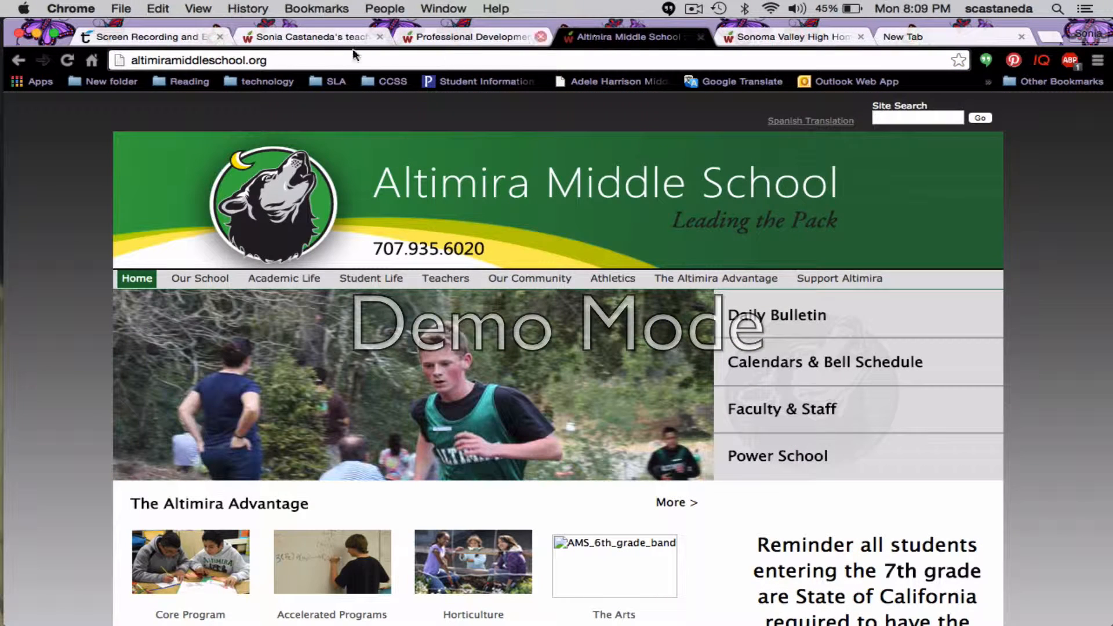
pyautogui.moveTo(274, 61); pyautogui.dragTo(124, 67)
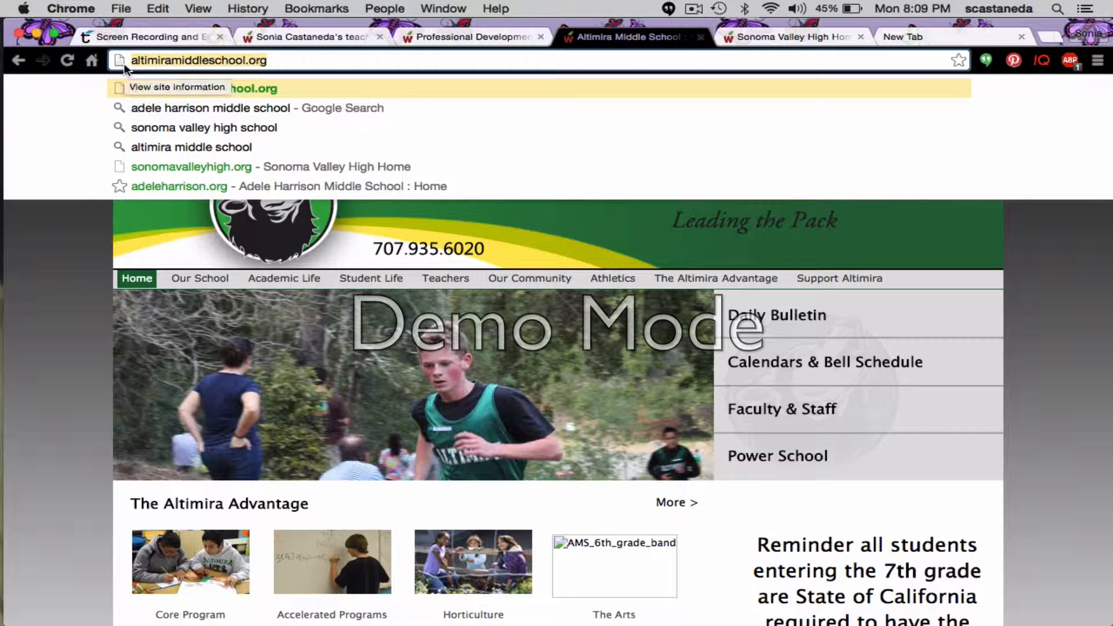
pyautogui.press('super+c')
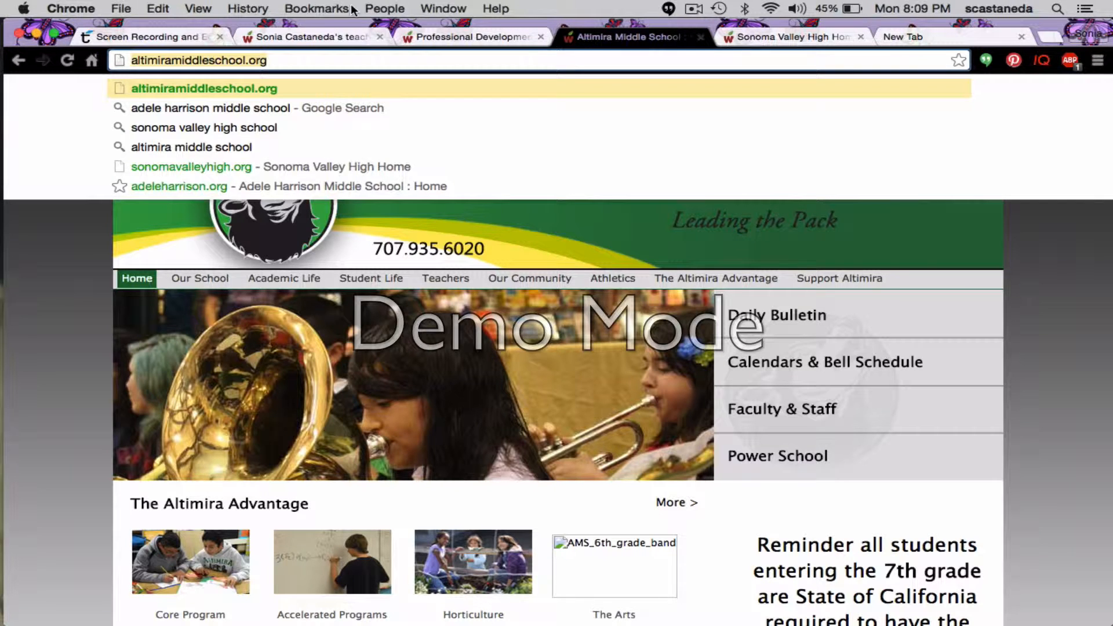
pyautogui.click(335, 40)
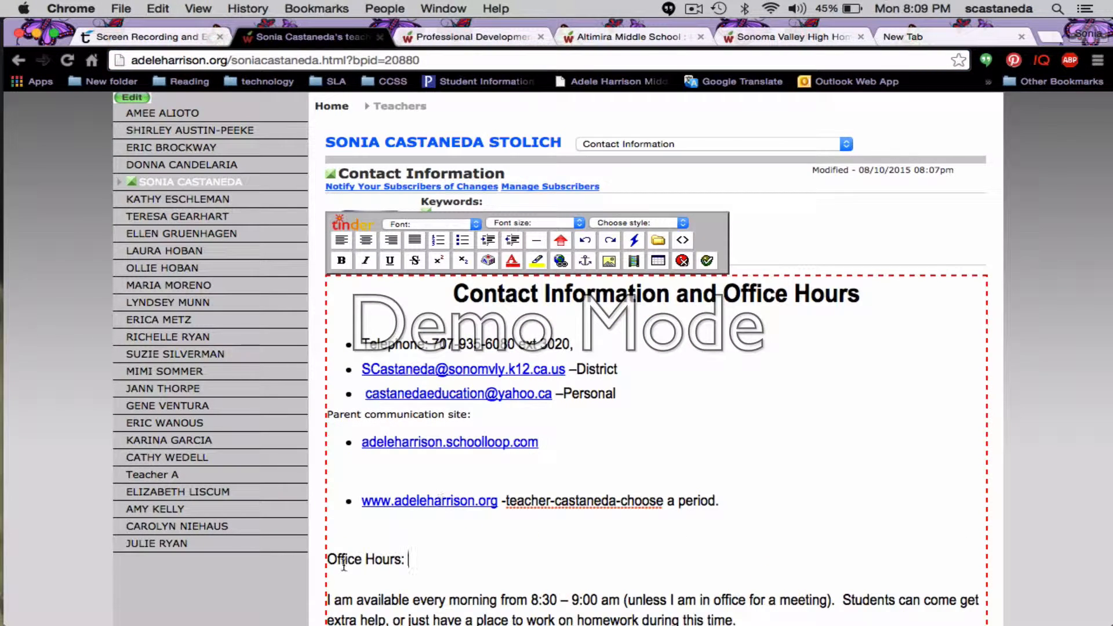
# Add a final line 'Altimira's Website:' with the pasted school URL, and select the URL
pyautogui.click(390, 528)
pyautogui.scroll(-3, 504, 551)
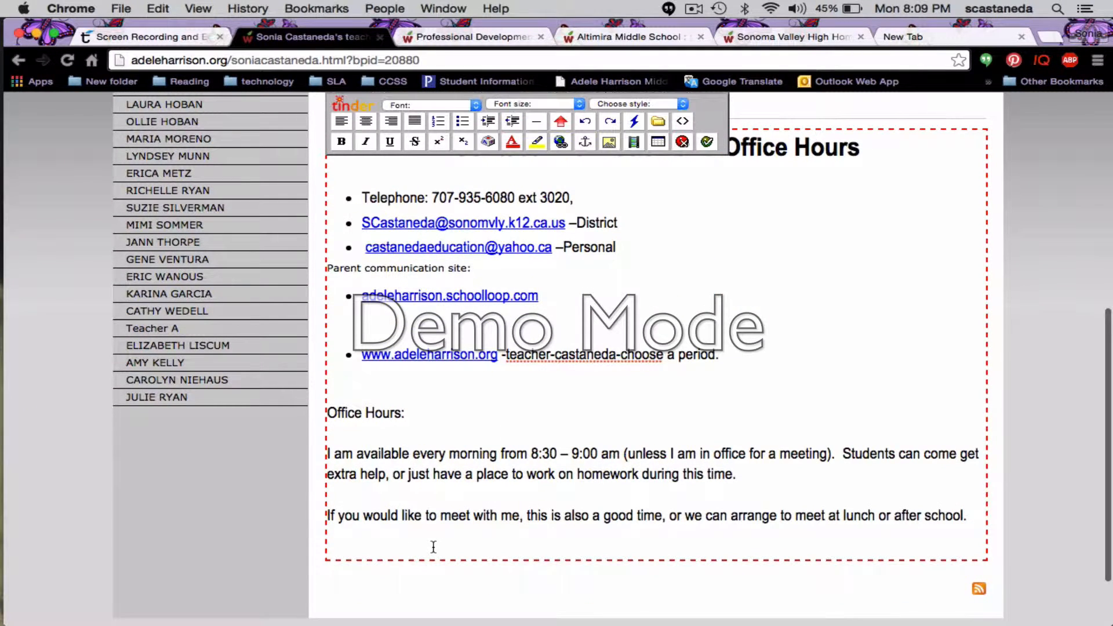
pyautogui.write('Altimi')
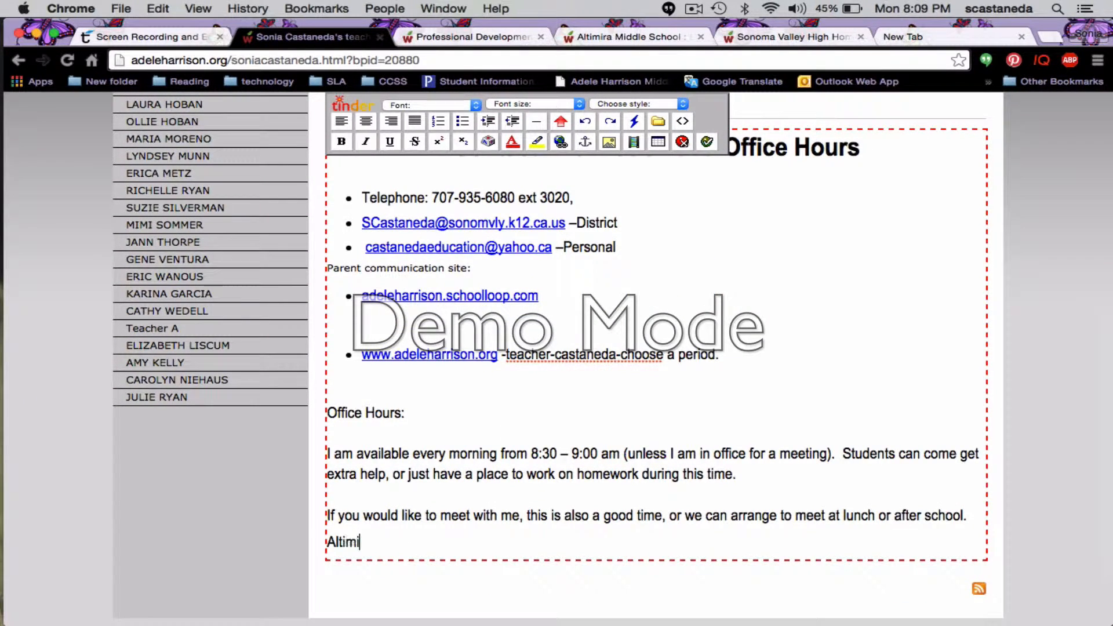
pyautogui.write("ra's Website:")
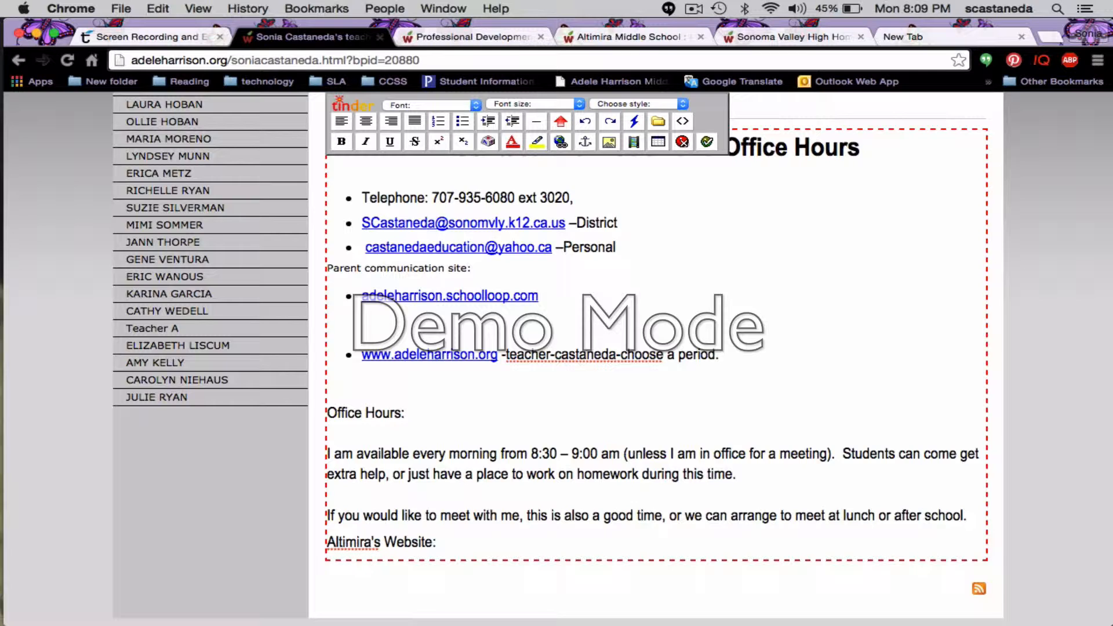
pyautogui.press('super+v')
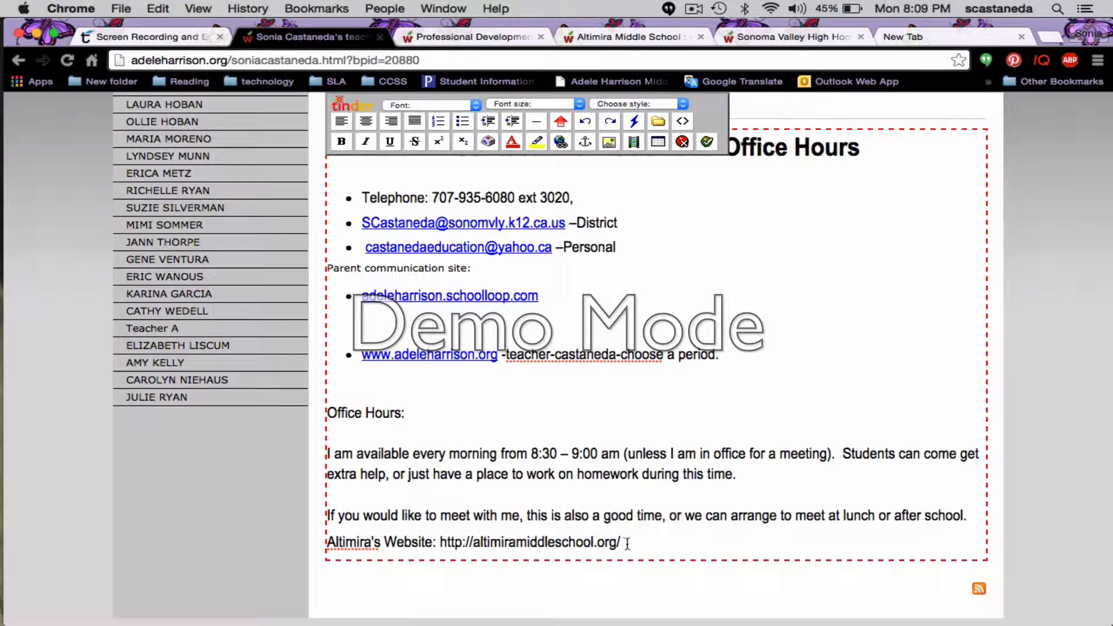
pyautogui.moveTo(626, 543); pyautogui.dragTo(440, 537)
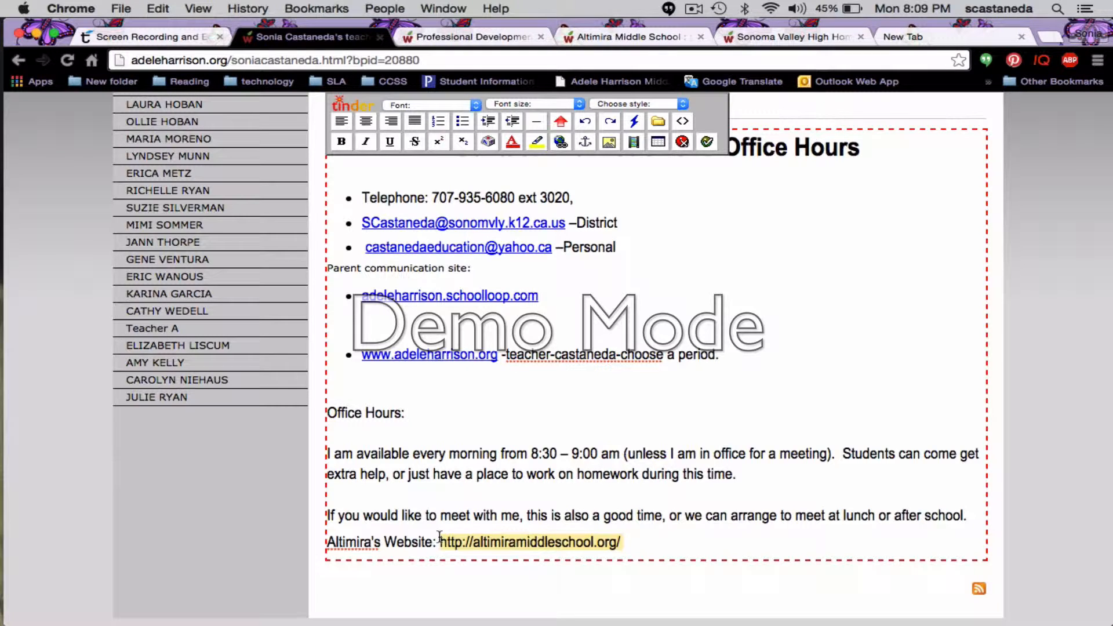
# Turn the selected address into a link to the pasted Altimira school URL
pyautogui.click(559, 142)
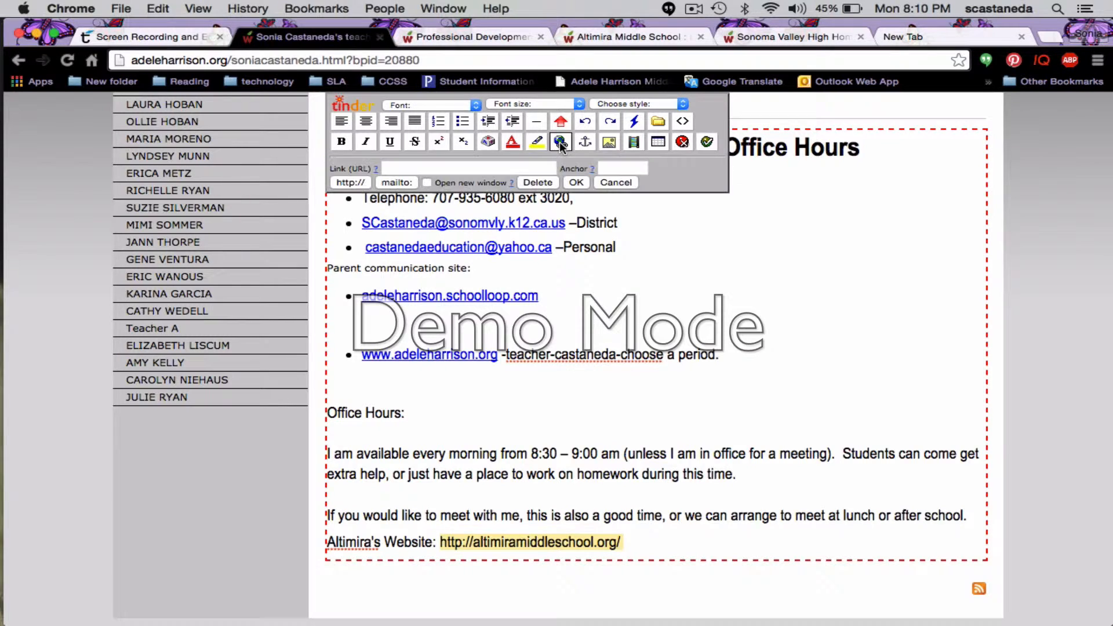
pyautogui.click(469, 167)
pyautogui.press('super+v')
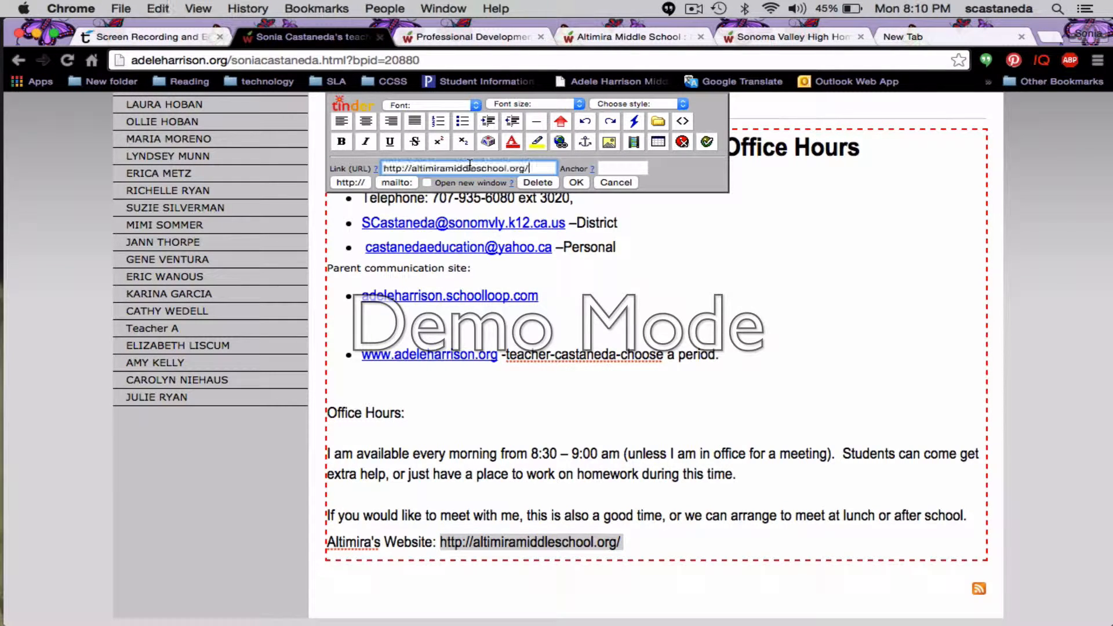
pyautogui.click(578, 182)
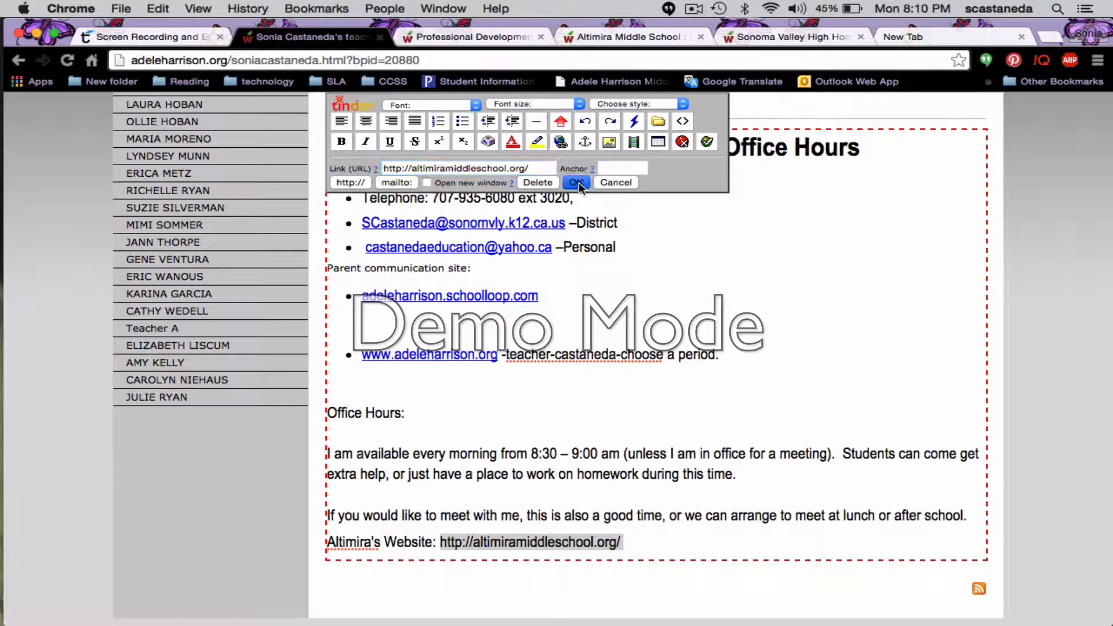
# Delete the entire 'Altimira's Website' line from the body
pyautogui.click(638, 547)
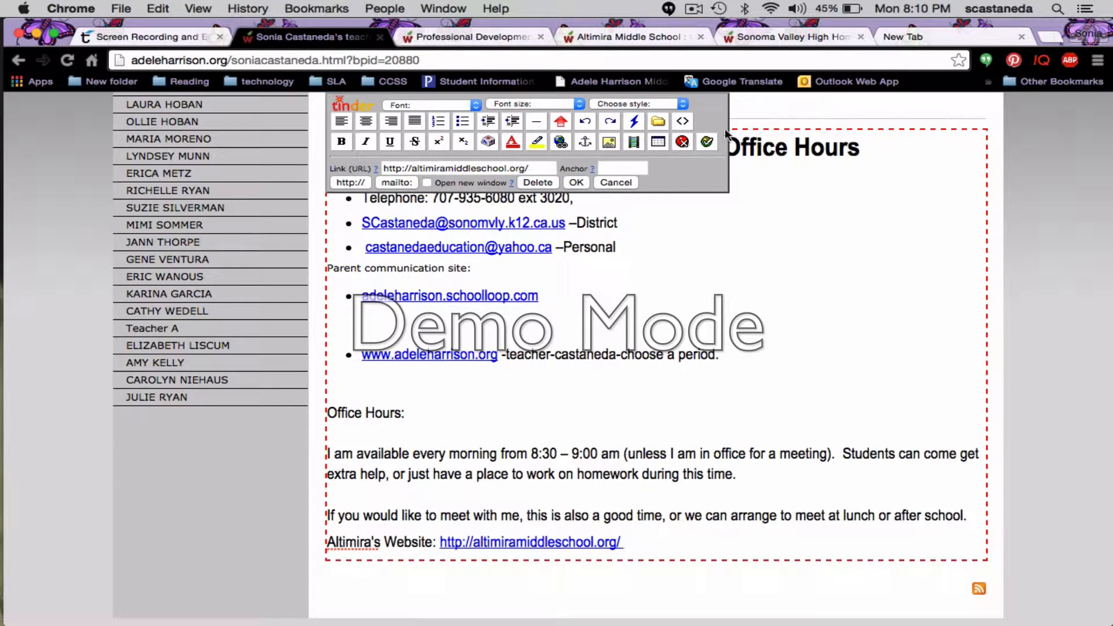
pyautogui.moveTo(636, 543); pyautogui.dragTo(324, 539)
pyautogui.press('BackSpace')
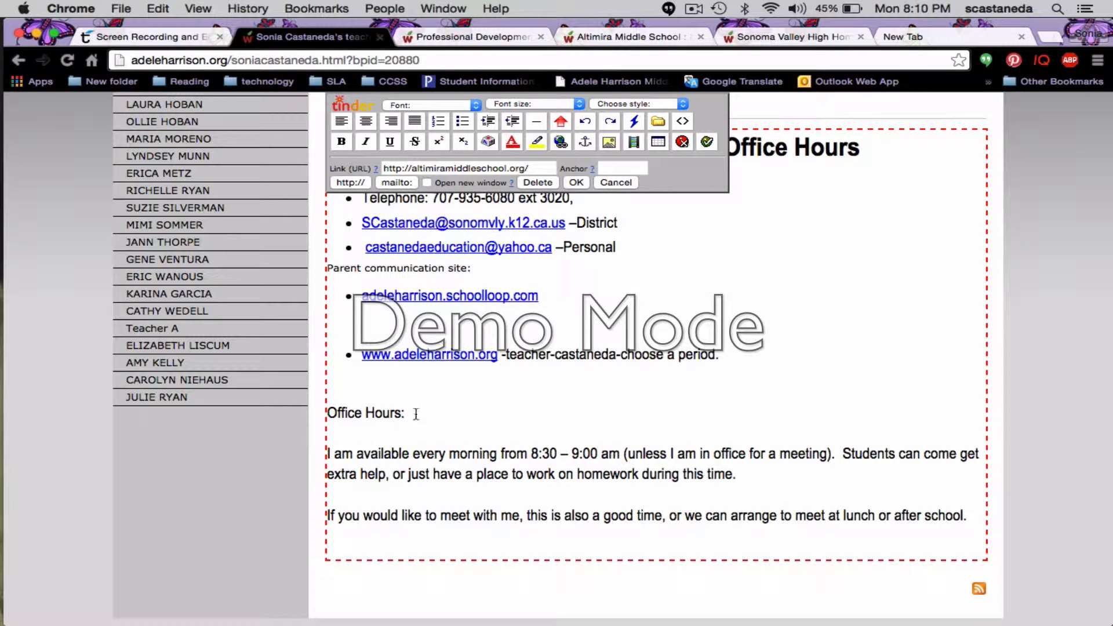
# Save the Contact Information tablet and go back to the main 'Castañeda's Website' page
pyautogui.click(707, 143)
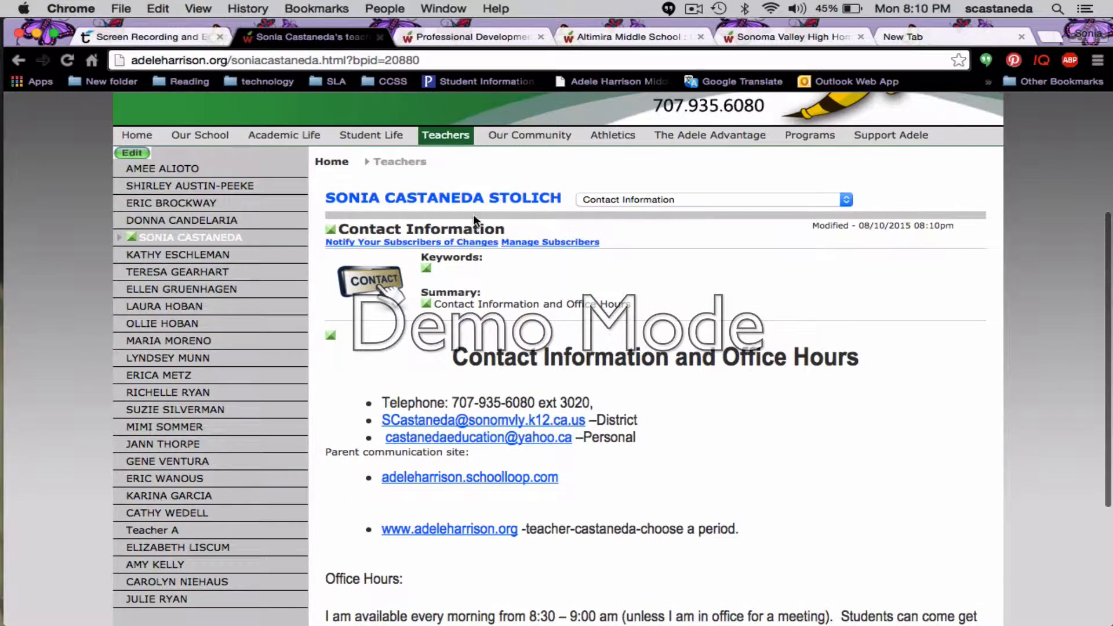
pyautogui.click(466, 199)
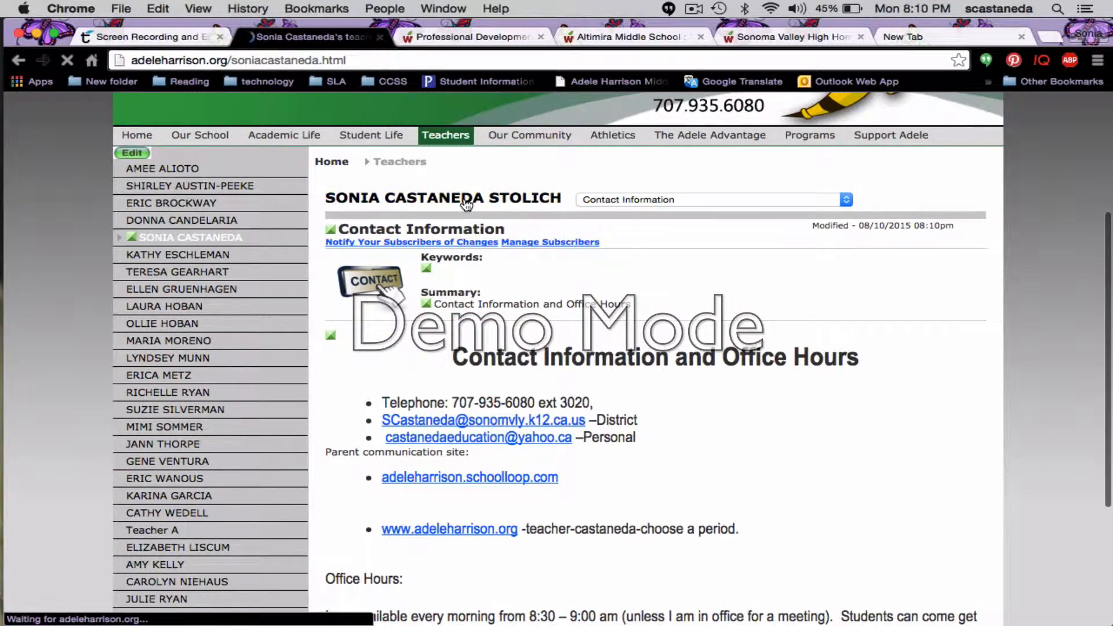
pyautogui.scroll(-8, 586, 493)
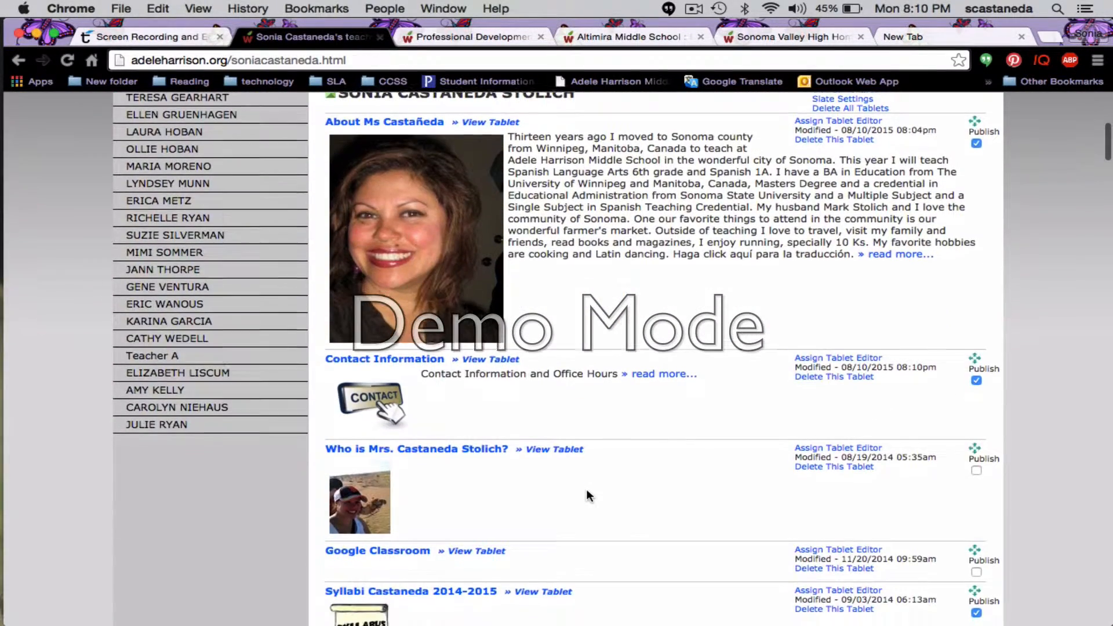
pyautogui.scroll(-1, 587, 490)
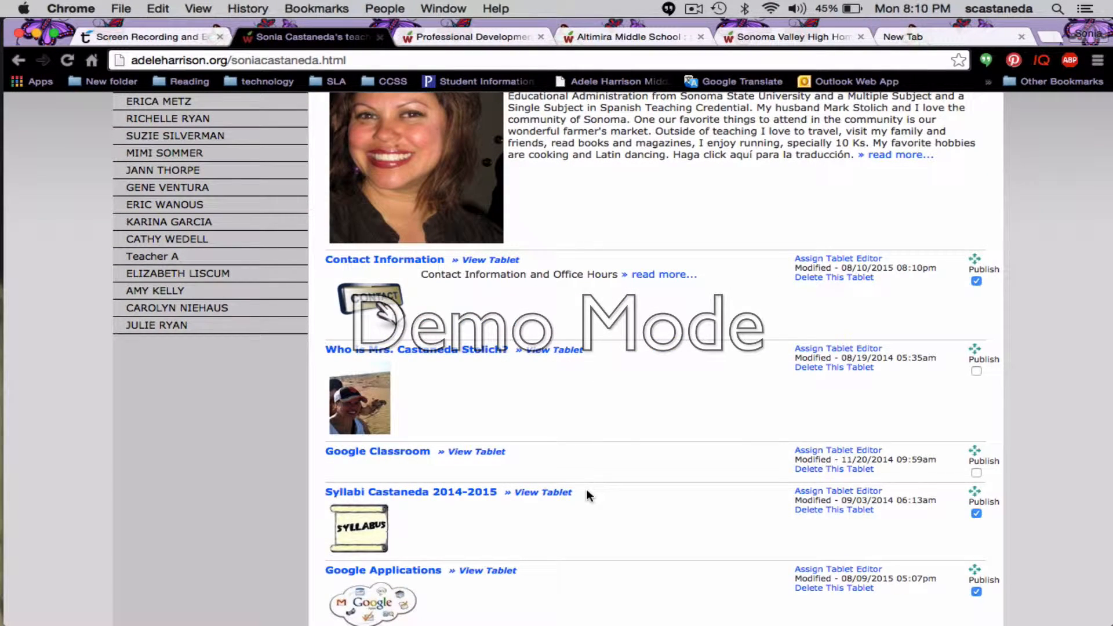
pyautogui.scroll(5, 587, 495)
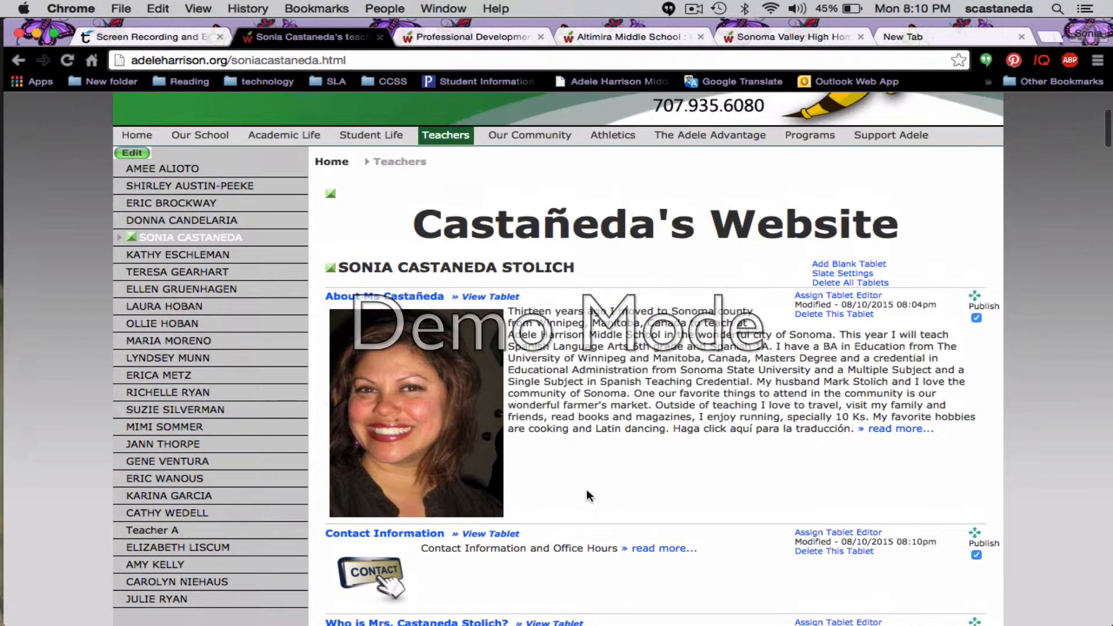
pyautogui.scroll(5, 587, 495)
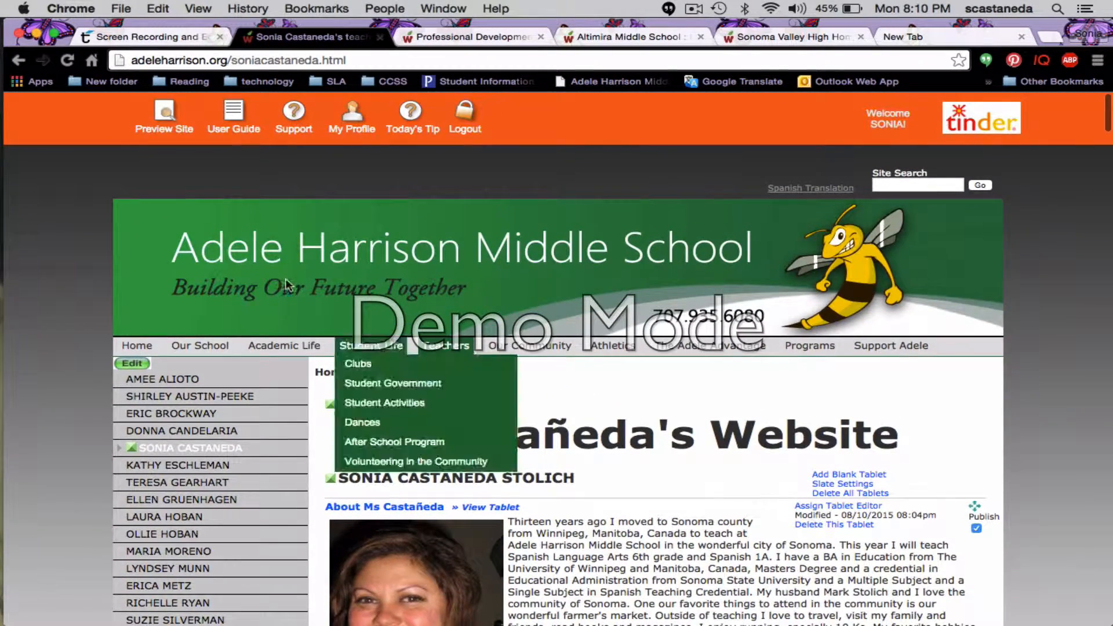
# Preview the live teacher page and scroll down to the updated Contact Information tablet
pyautogui.click(162, 125)
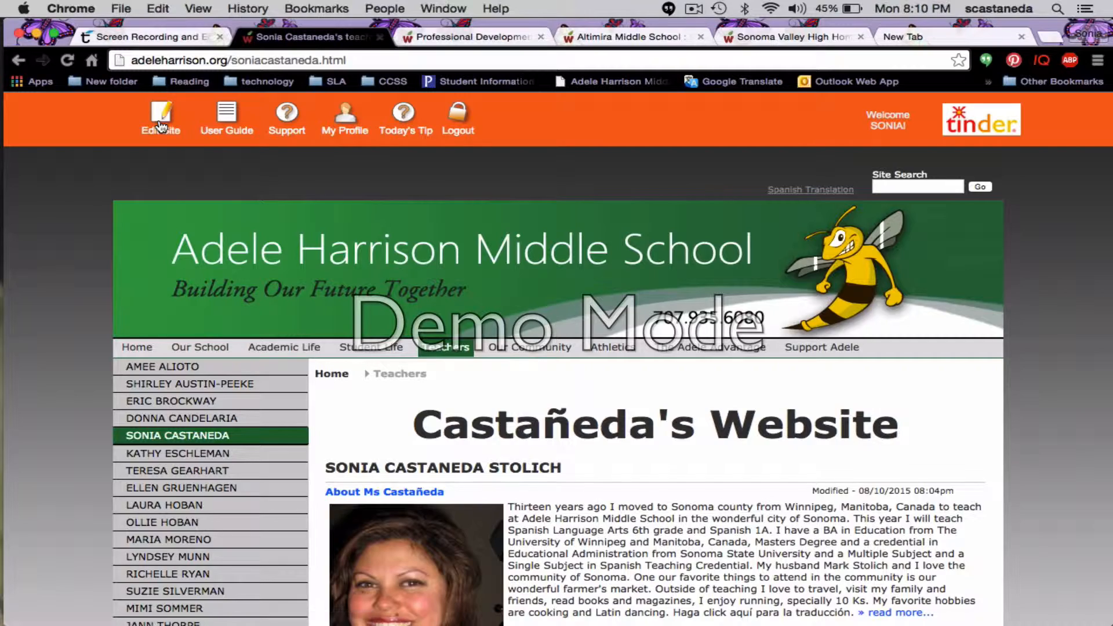
pyautogui.scroll(-6, 740, 498)
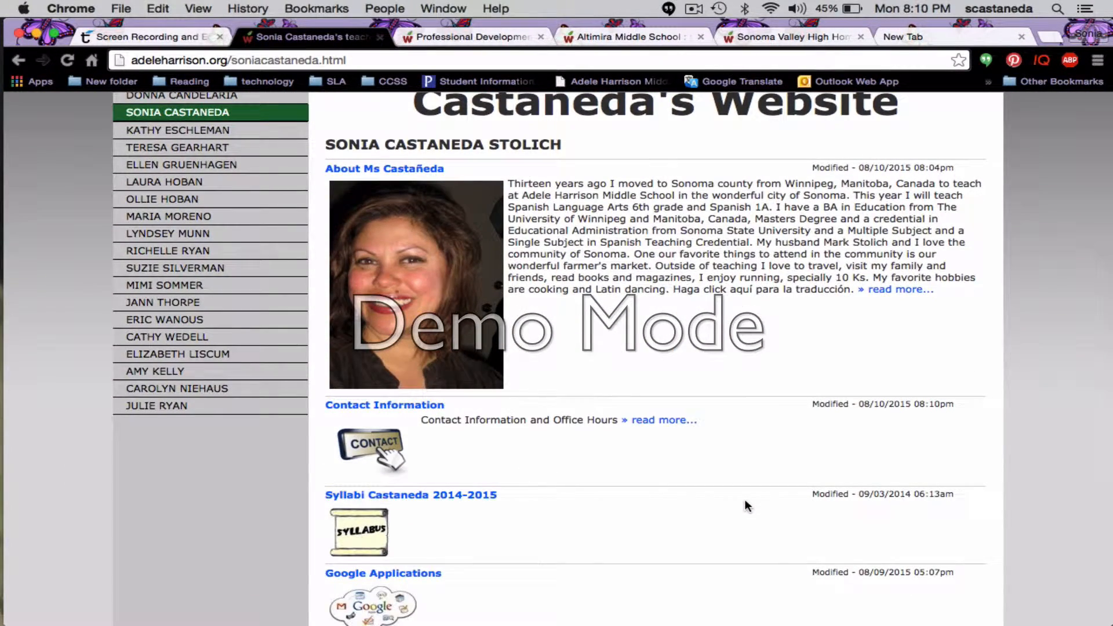
pyautogui.scroll(-4, 745, 502)
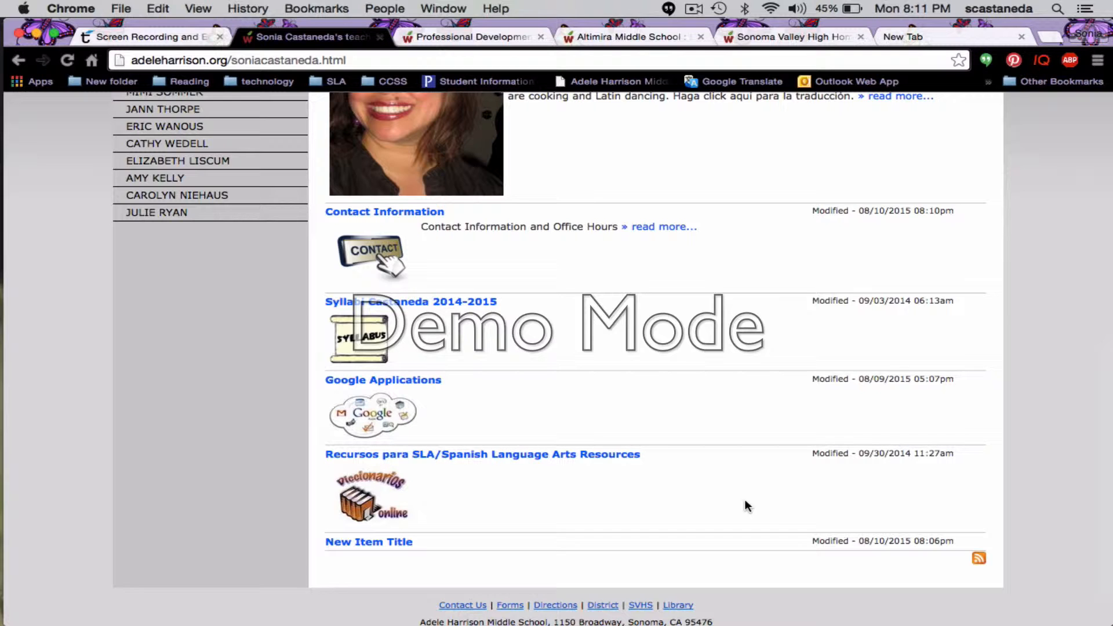
pyautogui.click(429, 36)
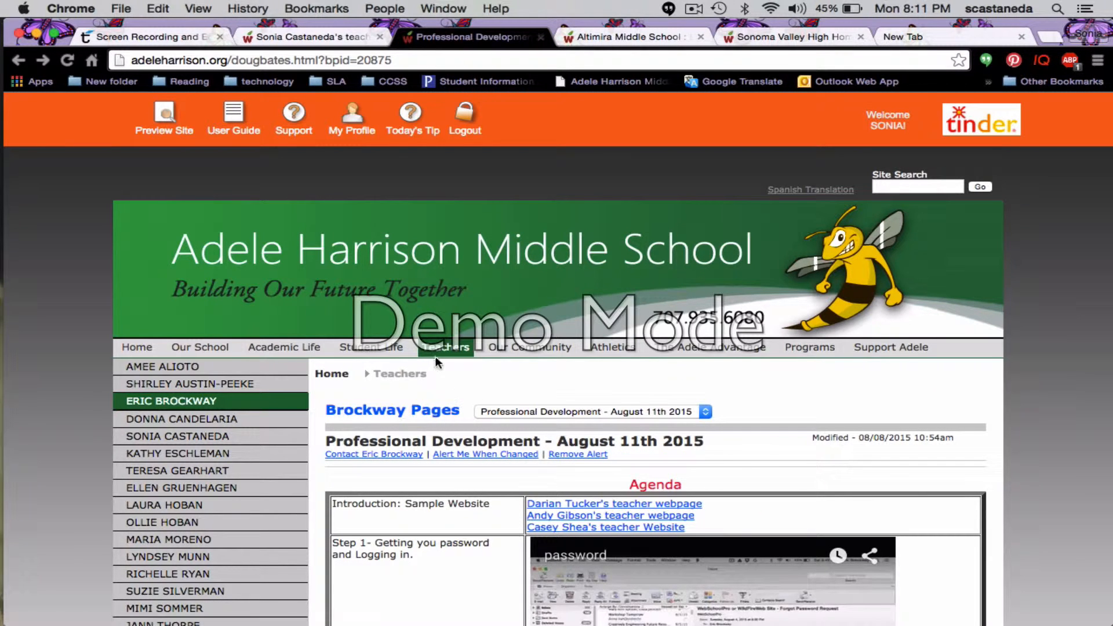
pyautogui.click(417, 413)
pyautogui.scroll(-6, 609, 465)
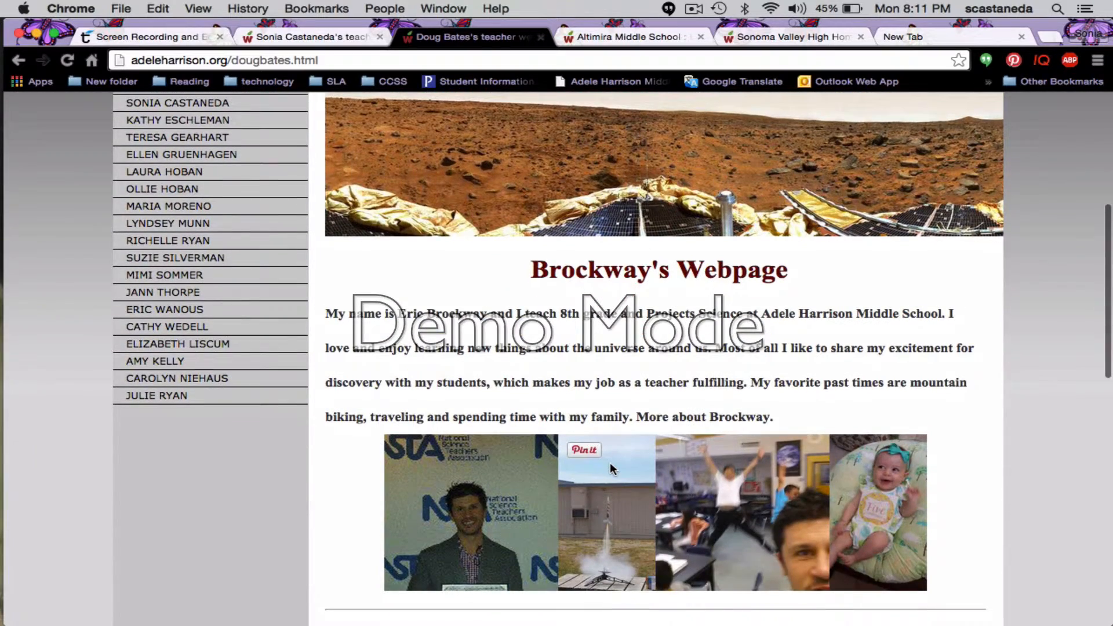
pyautogui.scroll(-3, 610, 463)
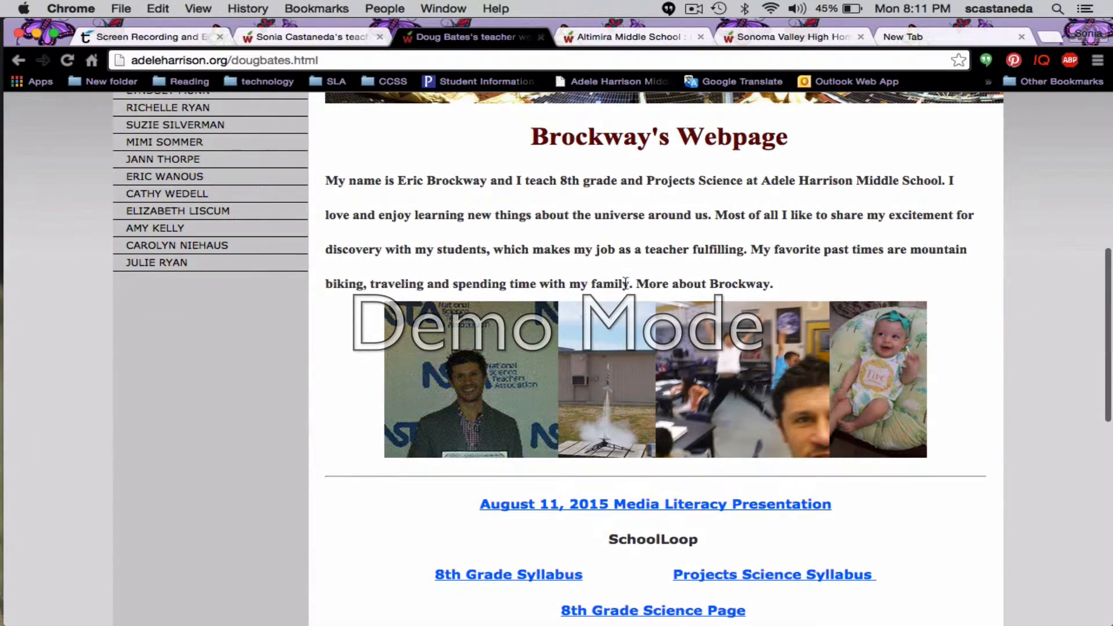
pyautogui.scroll(-4, 673, 499)
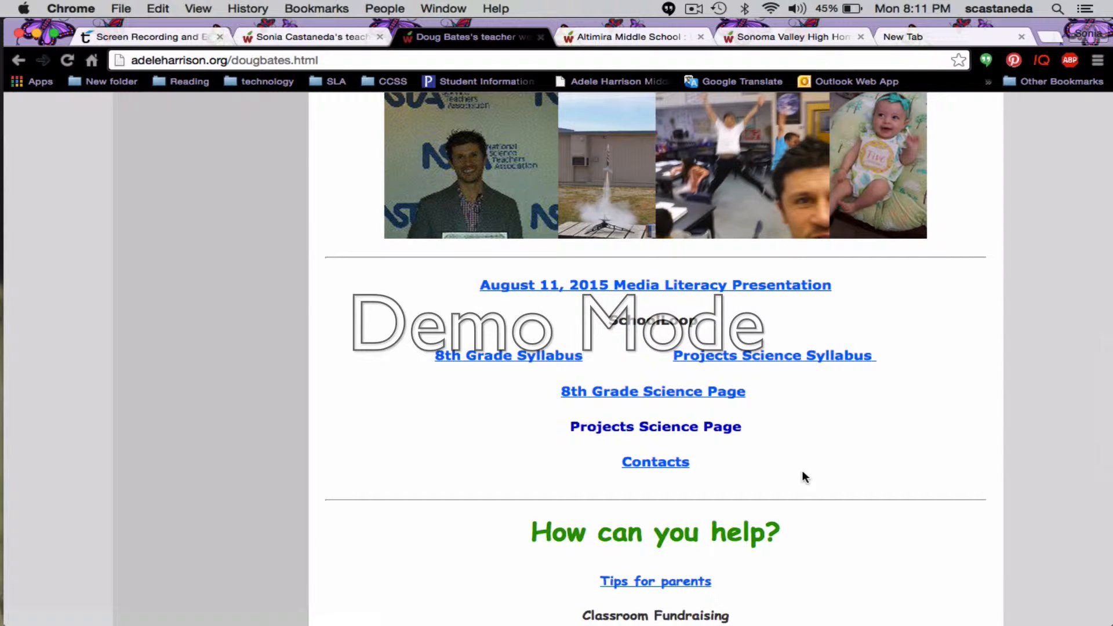
pyautogui.scroll(5, 802, 471)
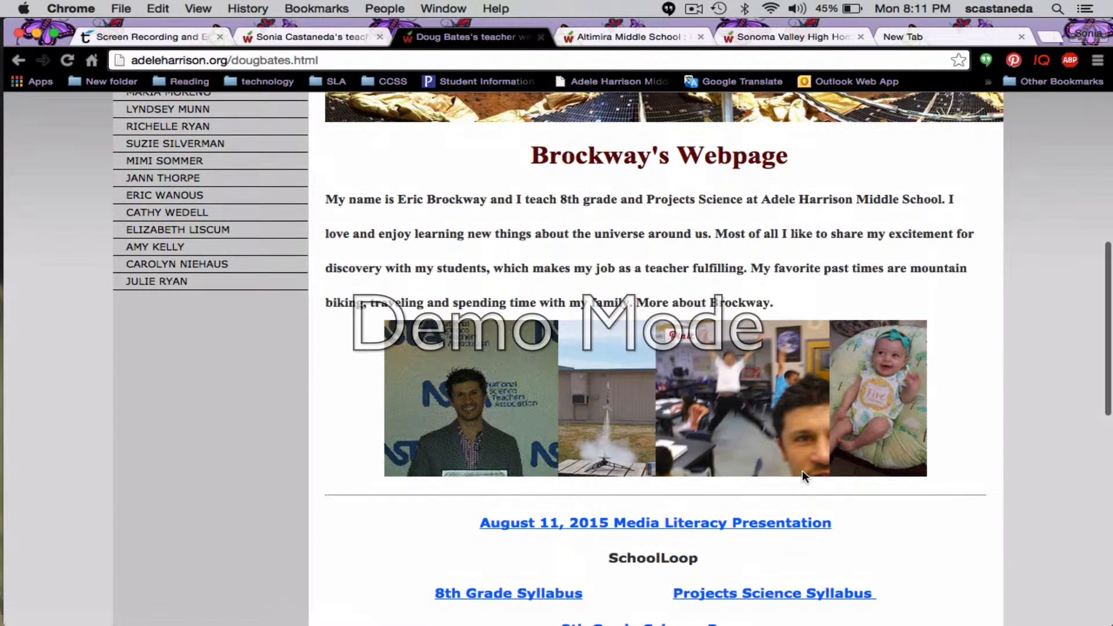
pyautogui.scroll(5, 802, 470)
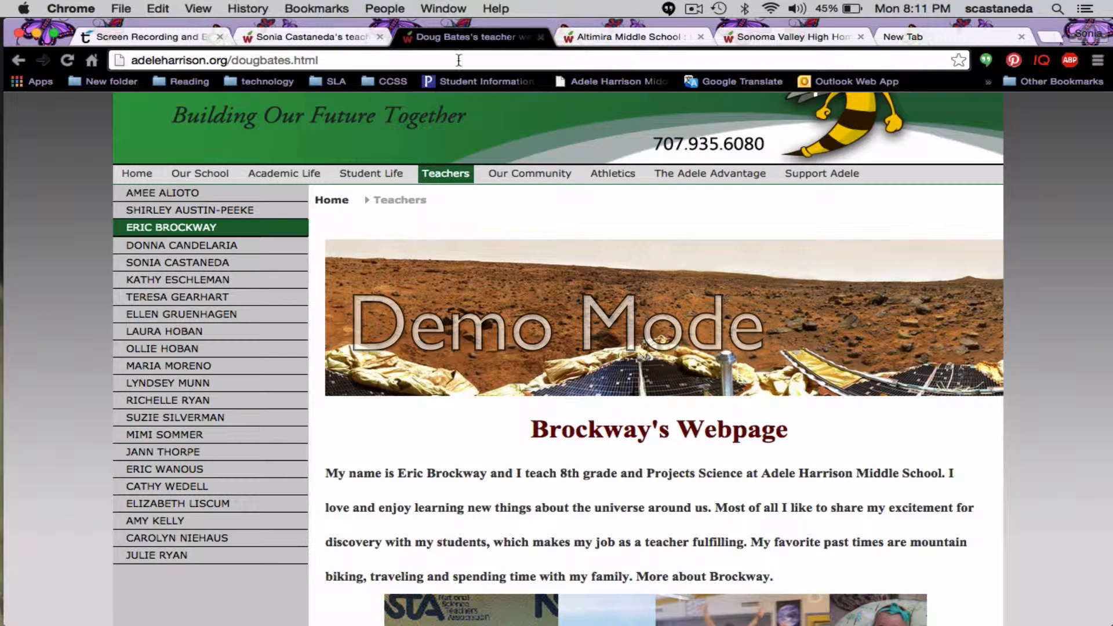
pyautogui.click(300, 39)
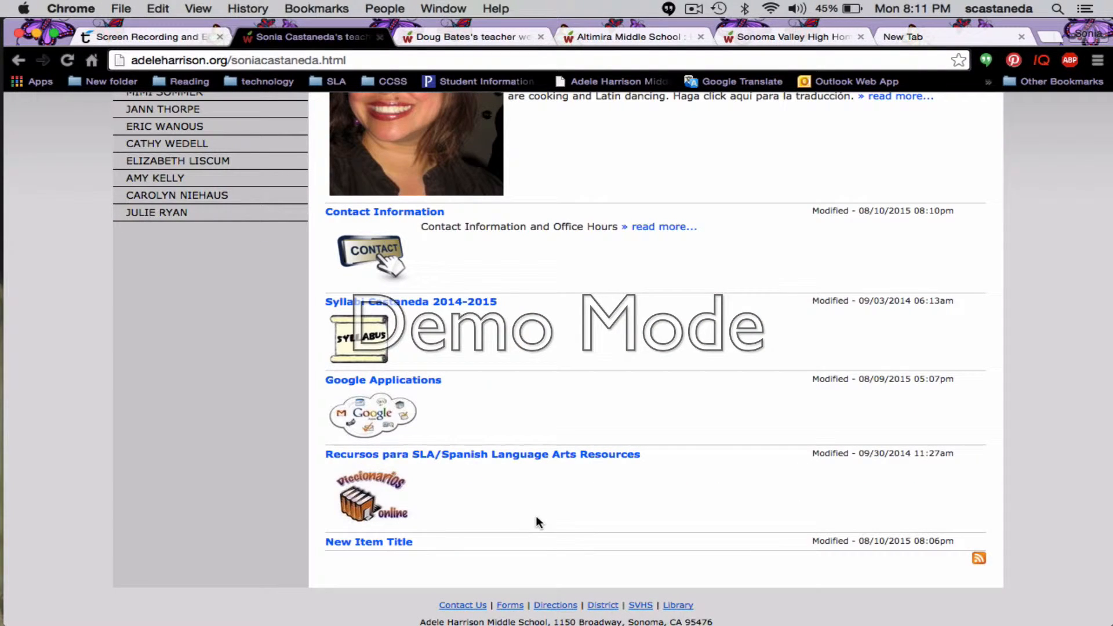
pyautogui.scroll(3, 535, 516)
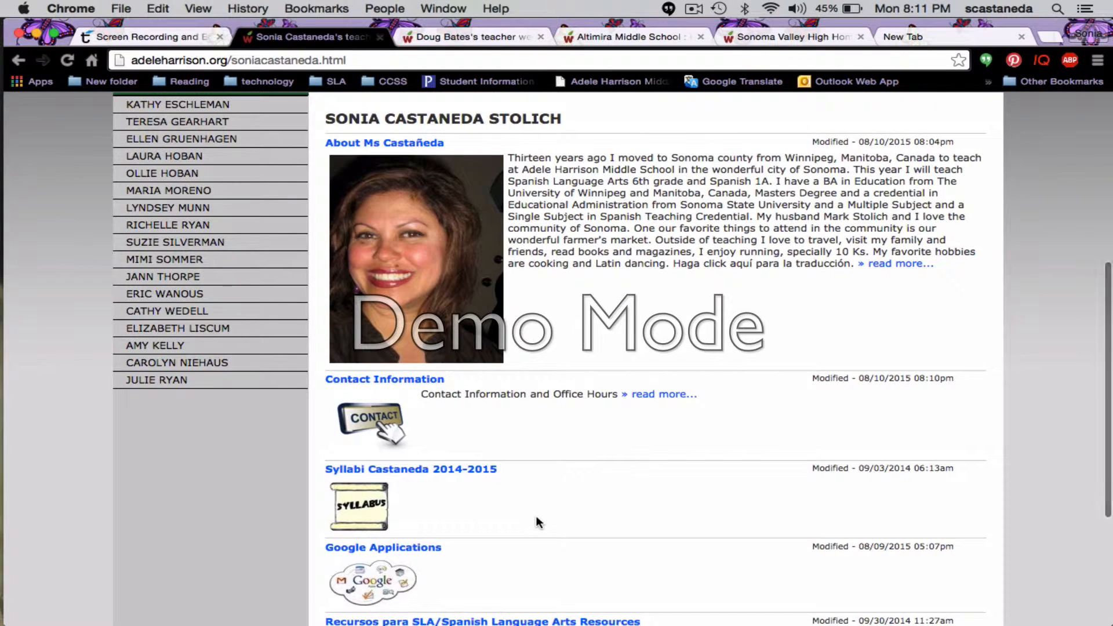
pyautogui.scroll(4, 537, 518)
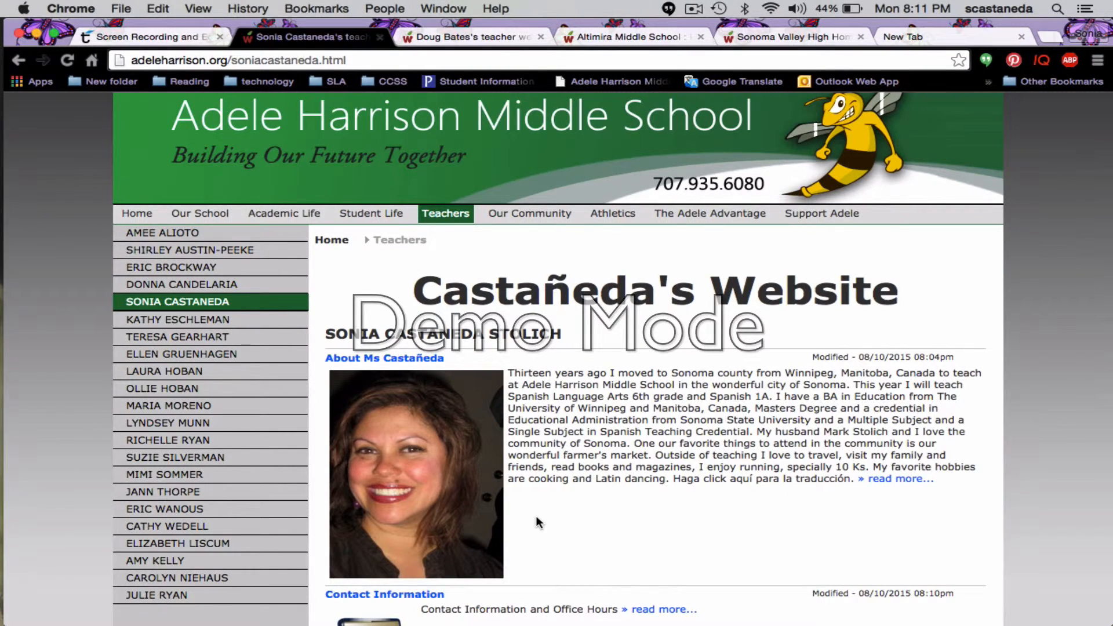
pyautogui.click(696, 9)
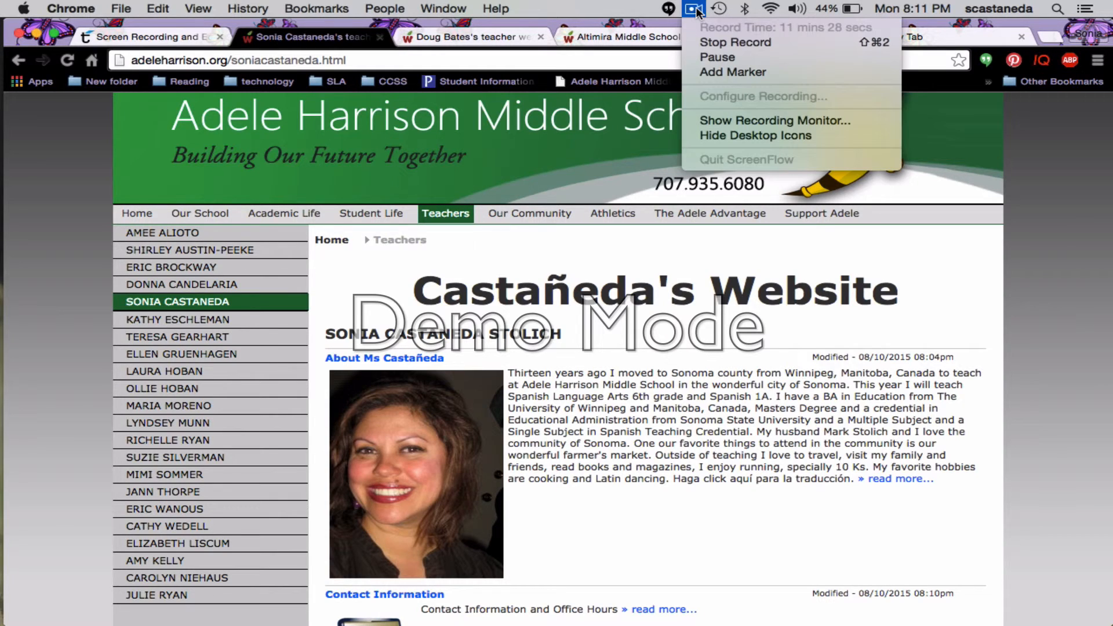